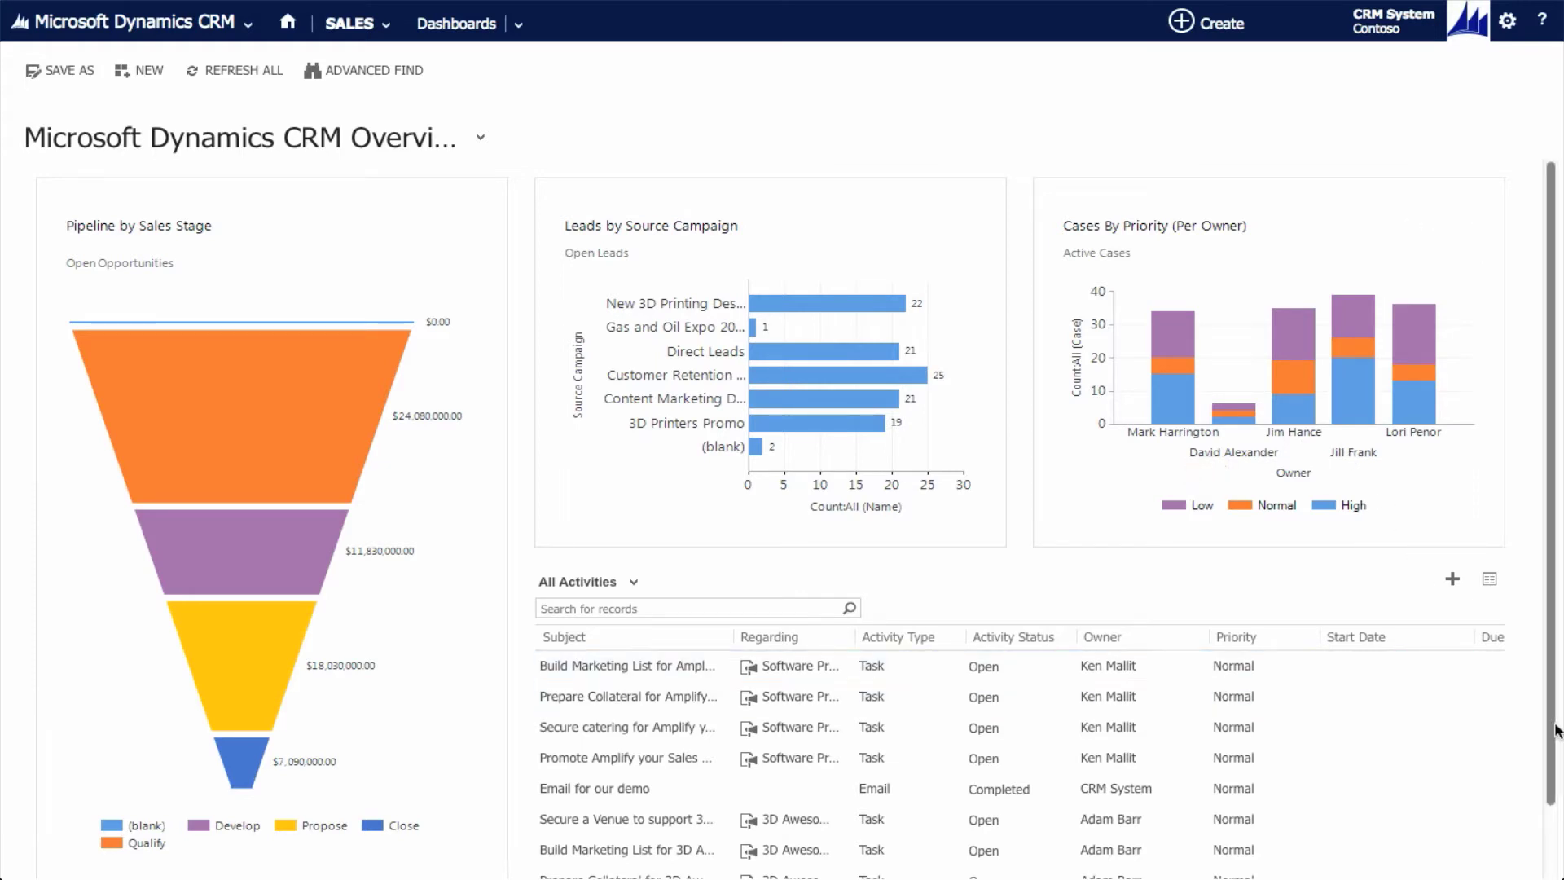
Scroll the Overview dashboard down to the All Activities grid of 3376 records.
scroll(1555, 729, down, 1)
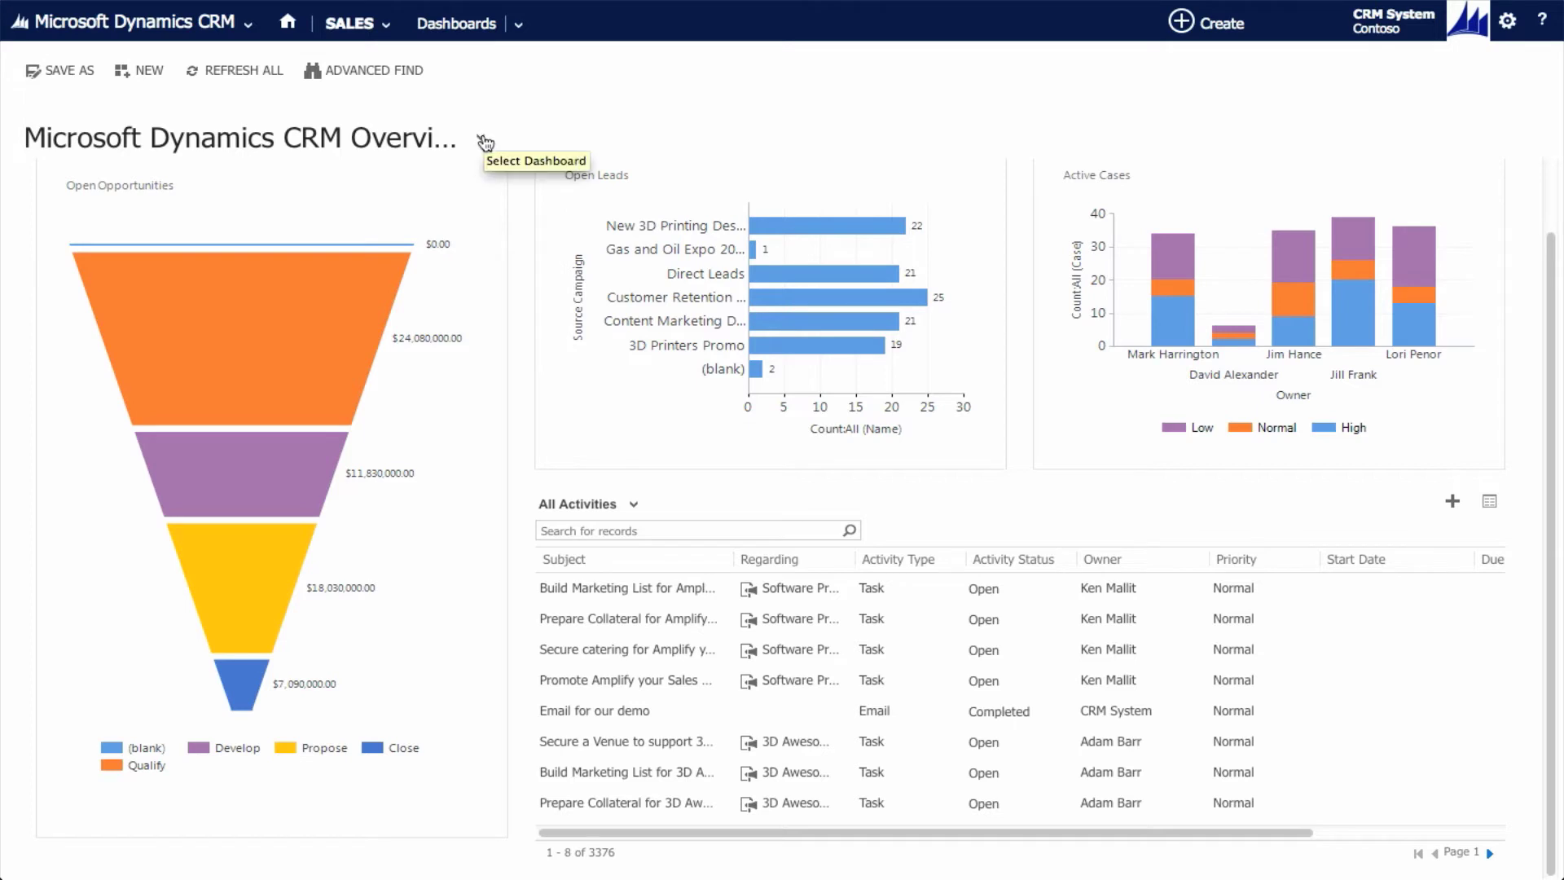
Check the list of available dashboards without switching, then bring up the Sales area tiles.
click(482, 140)
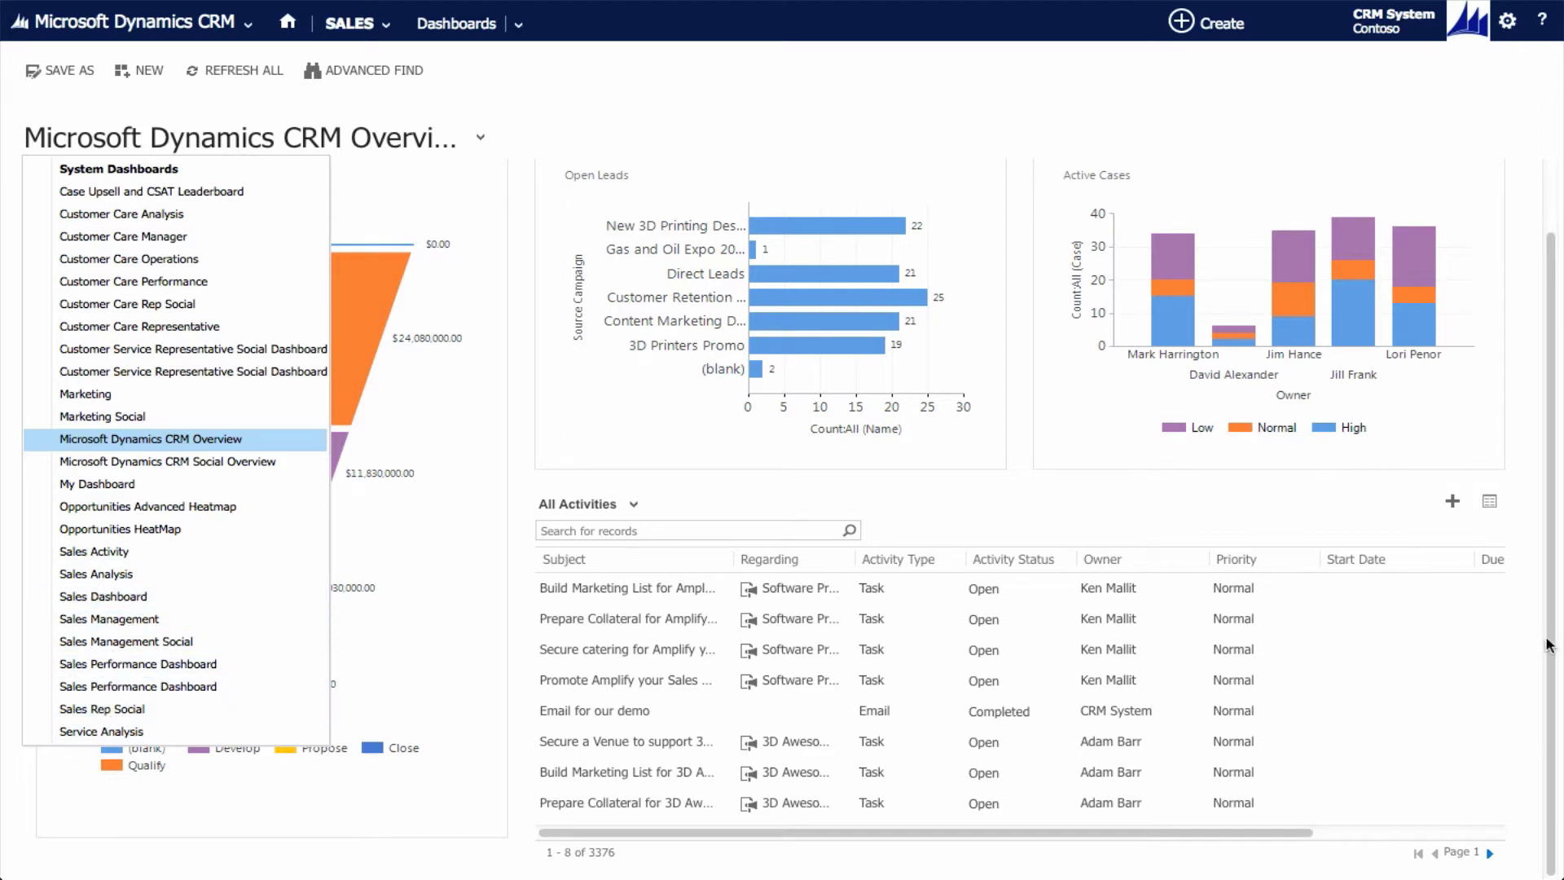
click(1559, 536)
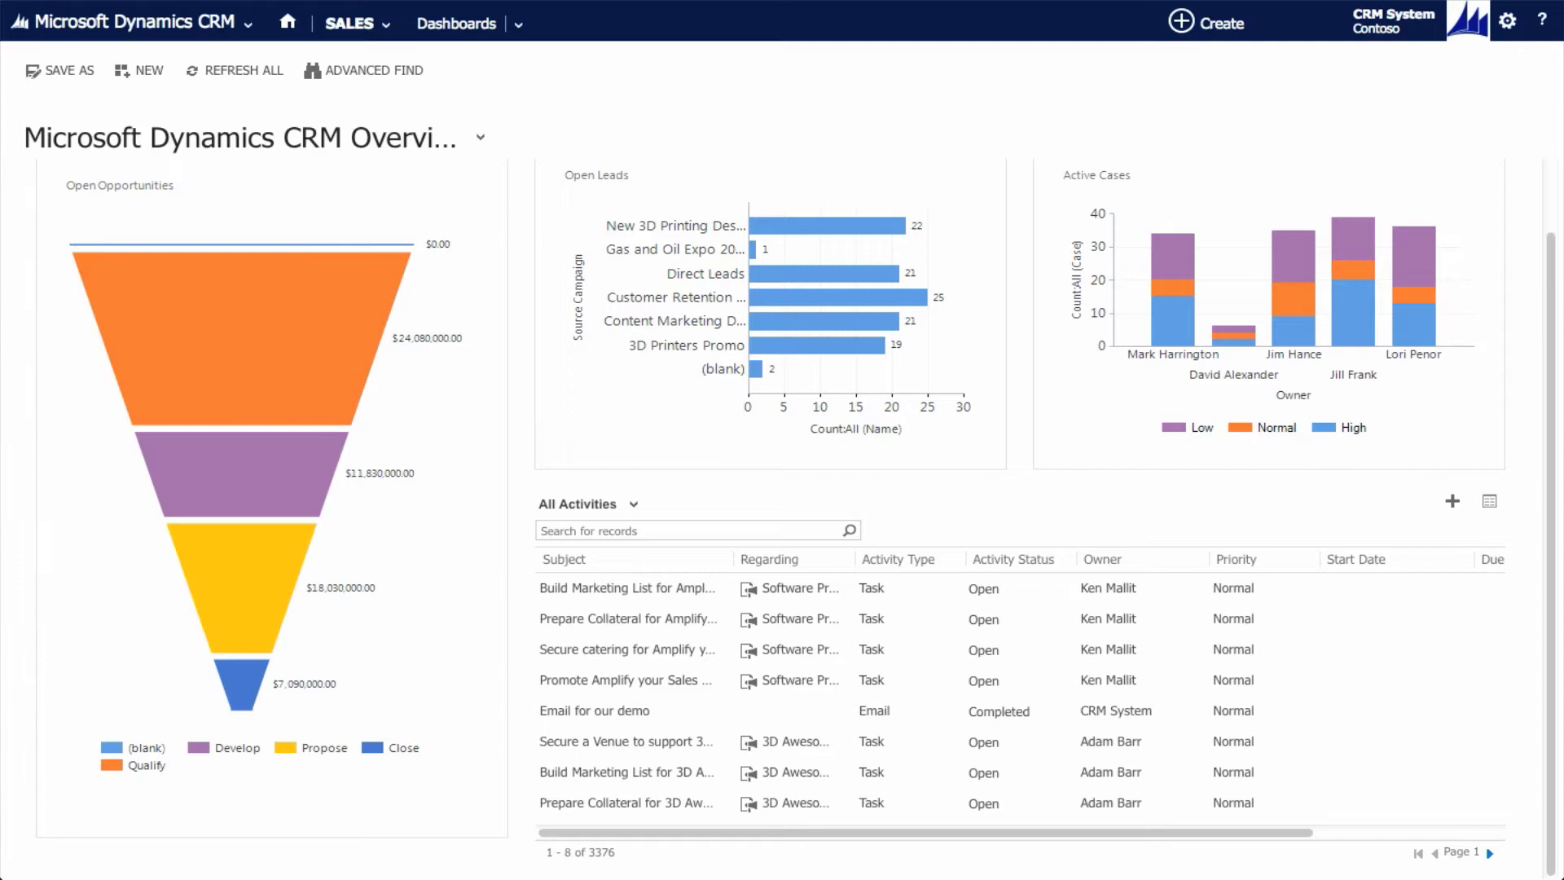
click(387, 23)
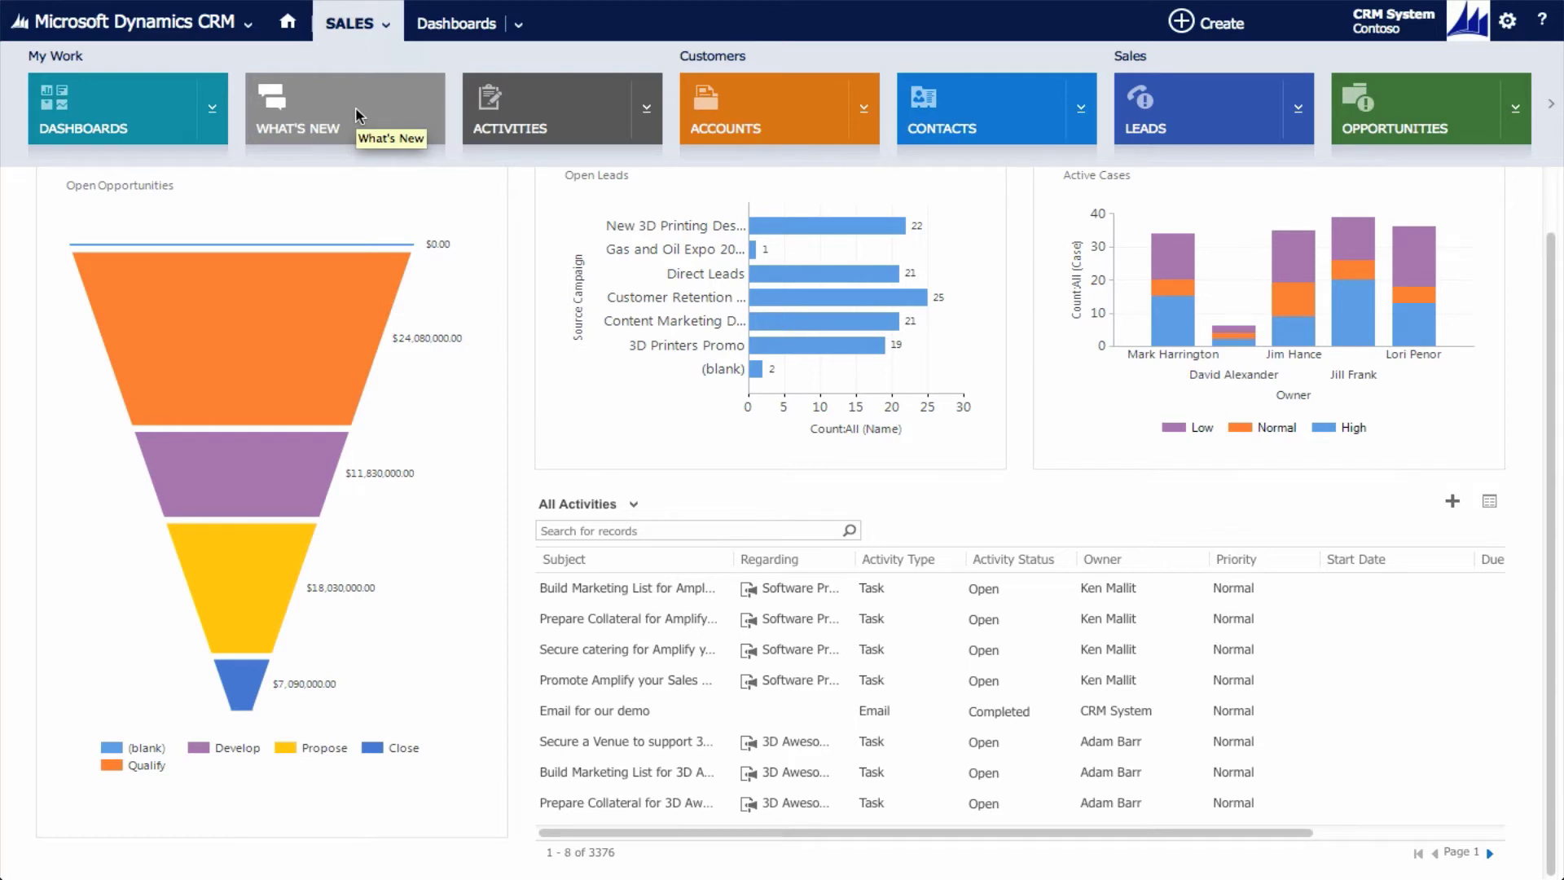
View the What's New feed of won opportunities and new posts, then return to Sales navigation.
click(356, 110)
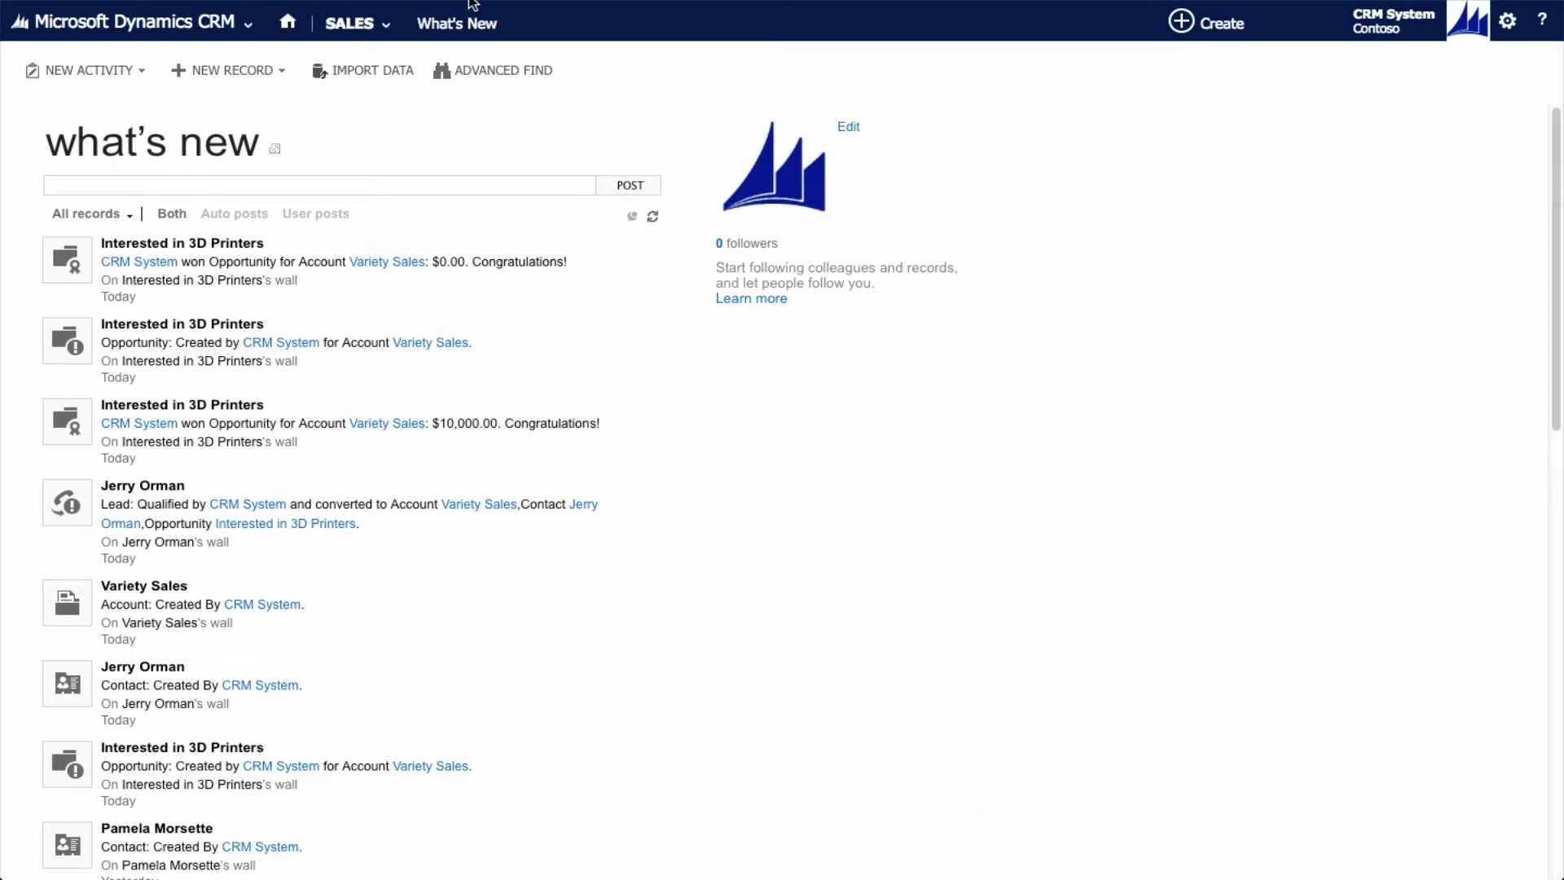
click(355, 22)
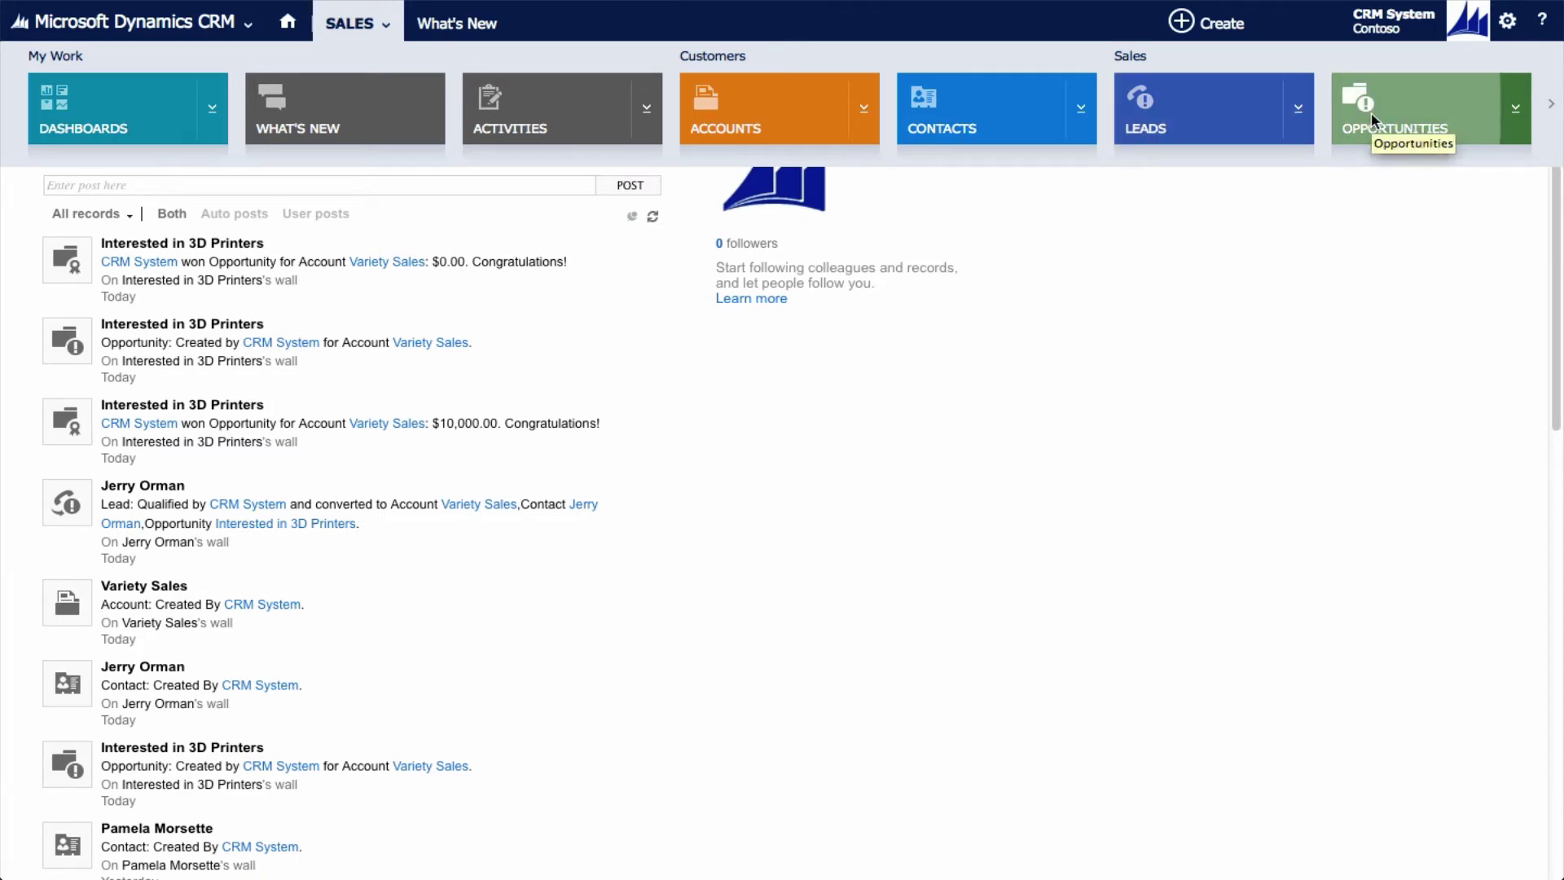
Go to the active accounts, glance at the available views, and open Enbridge Pipelines Inc.
click(787, 108)
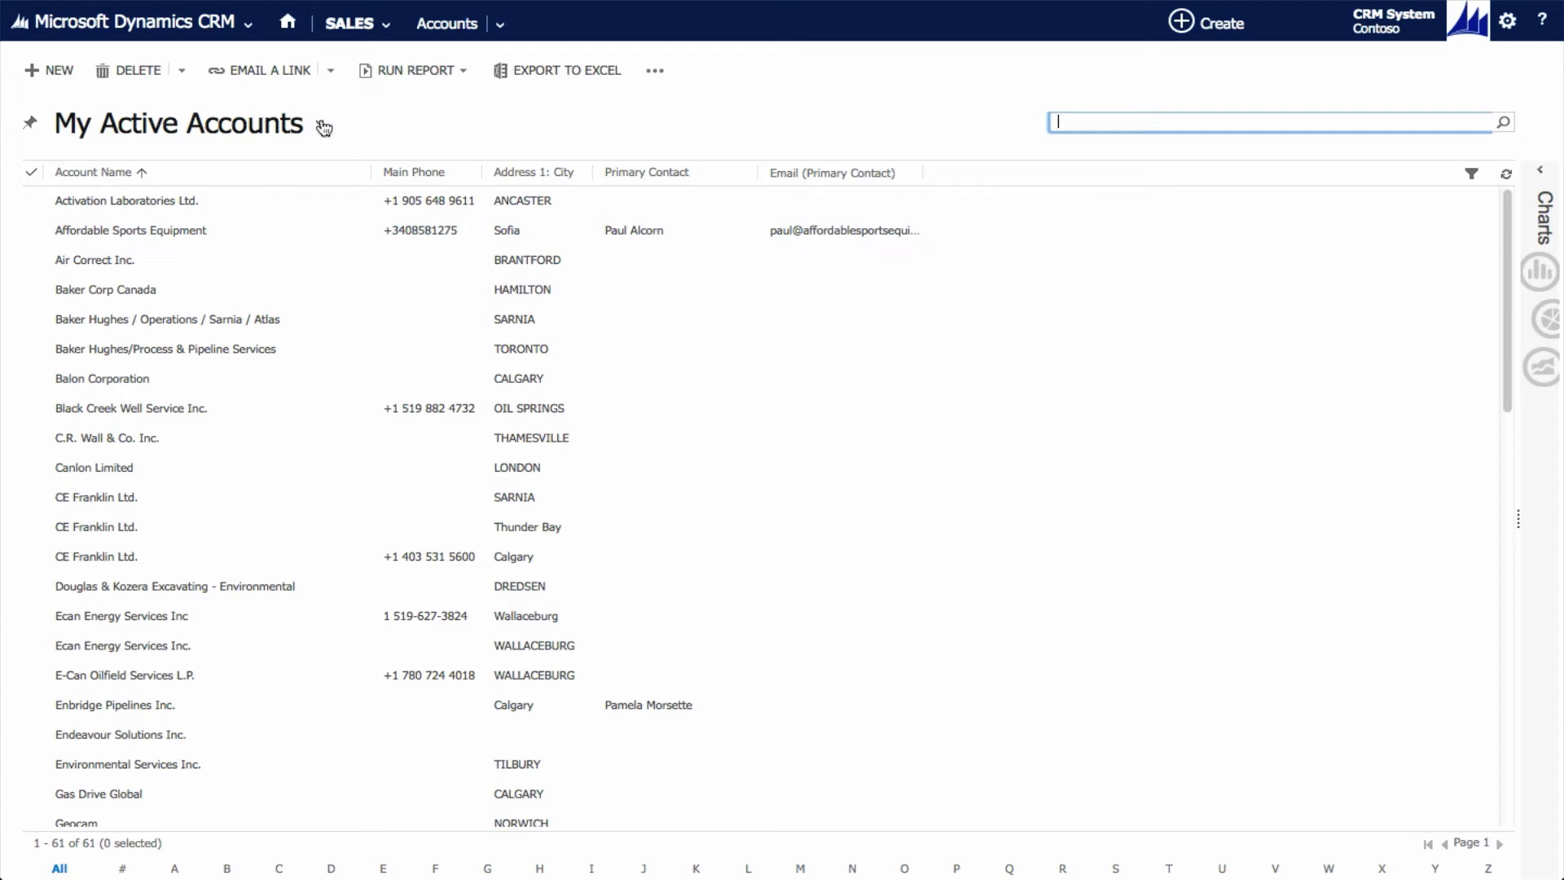
click(322, 125)
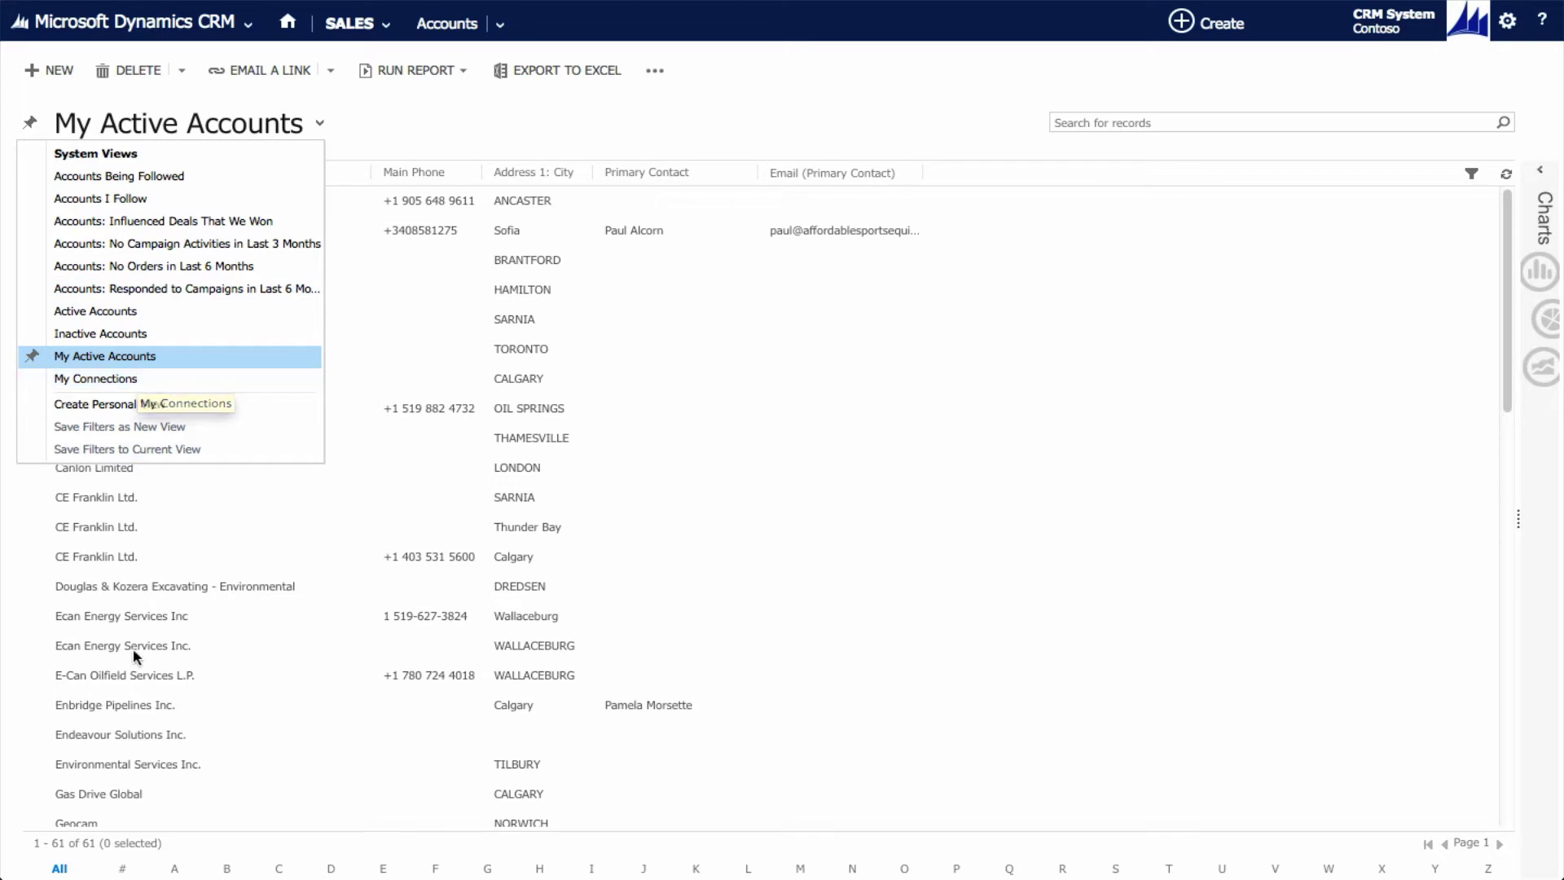
click(126, 705)
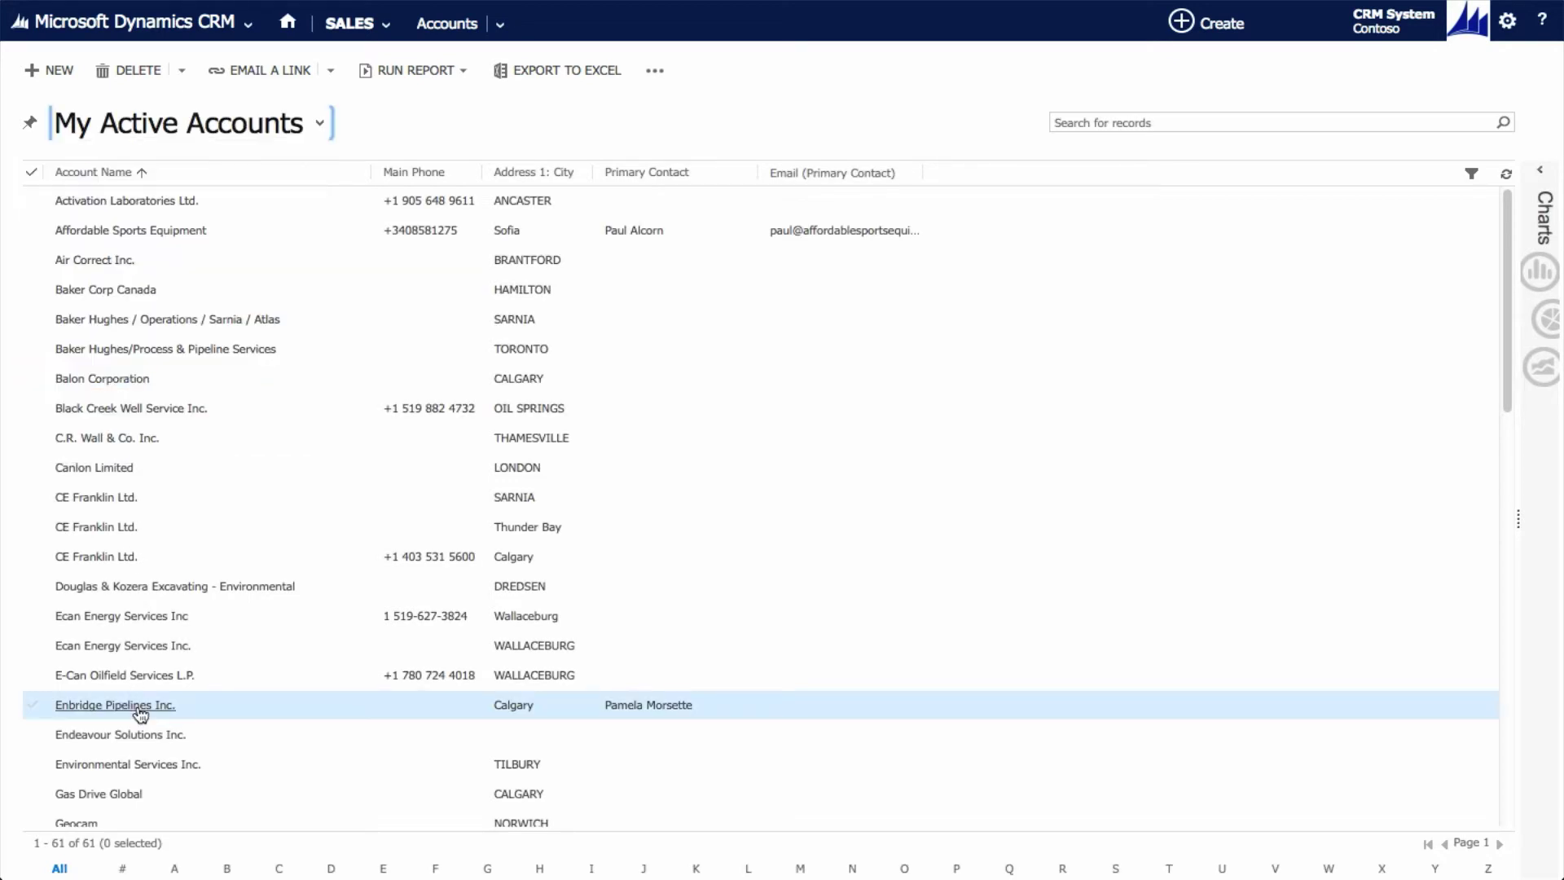
click(134, 703)
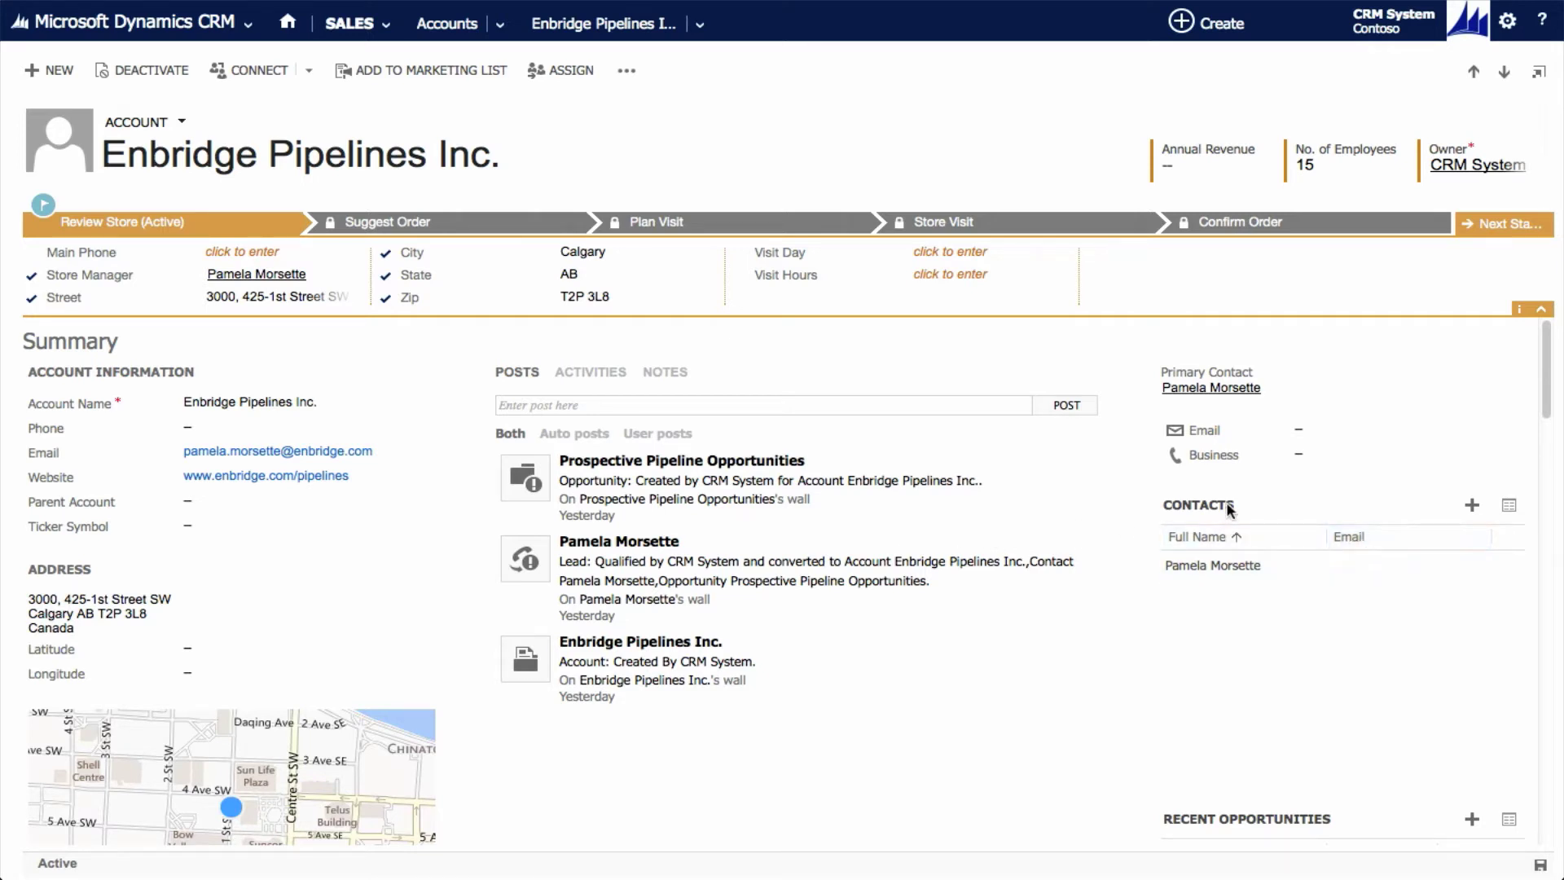
Review the Enbridge Pipelines form, then show its Lunch and Follow Up Required activities.
scroll(1229, 648, down, 2)
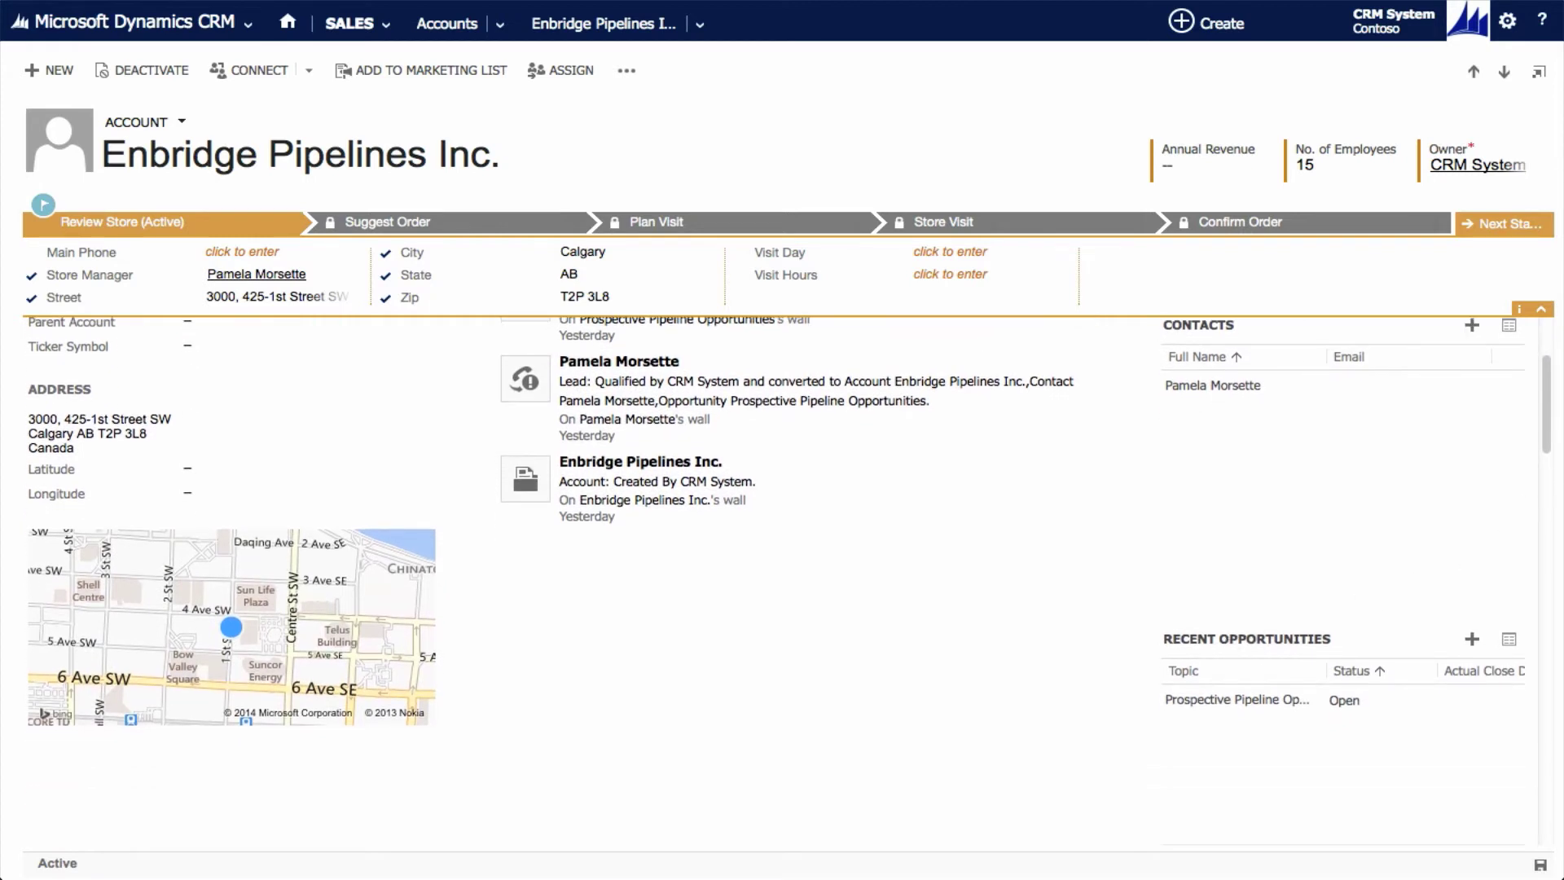
drag(1553, 444, 1555, 584)
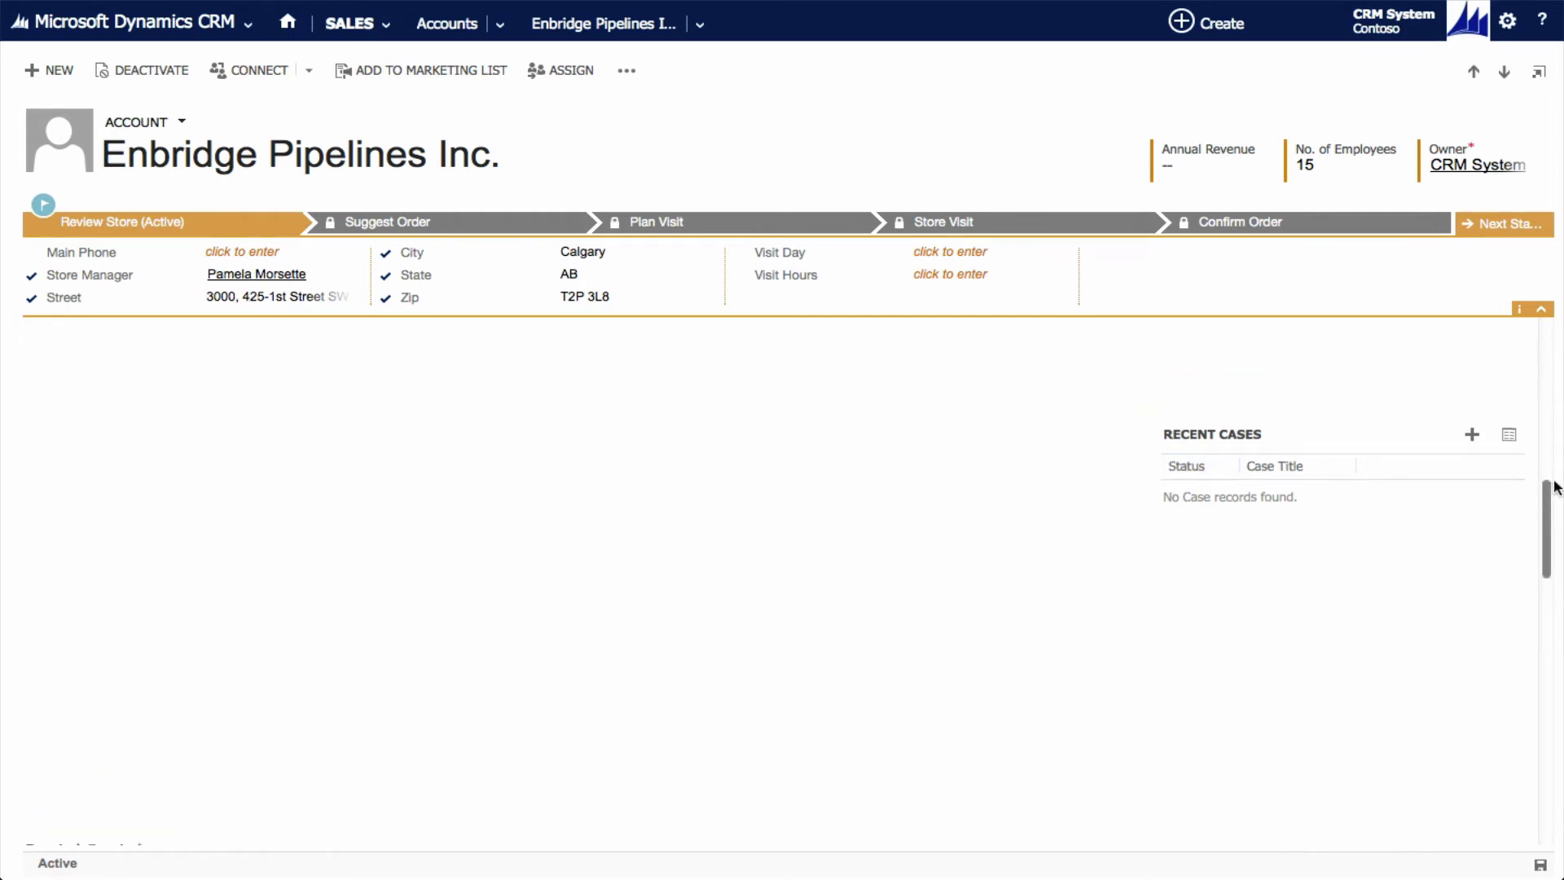
scroll(1086, 484, up, 10)
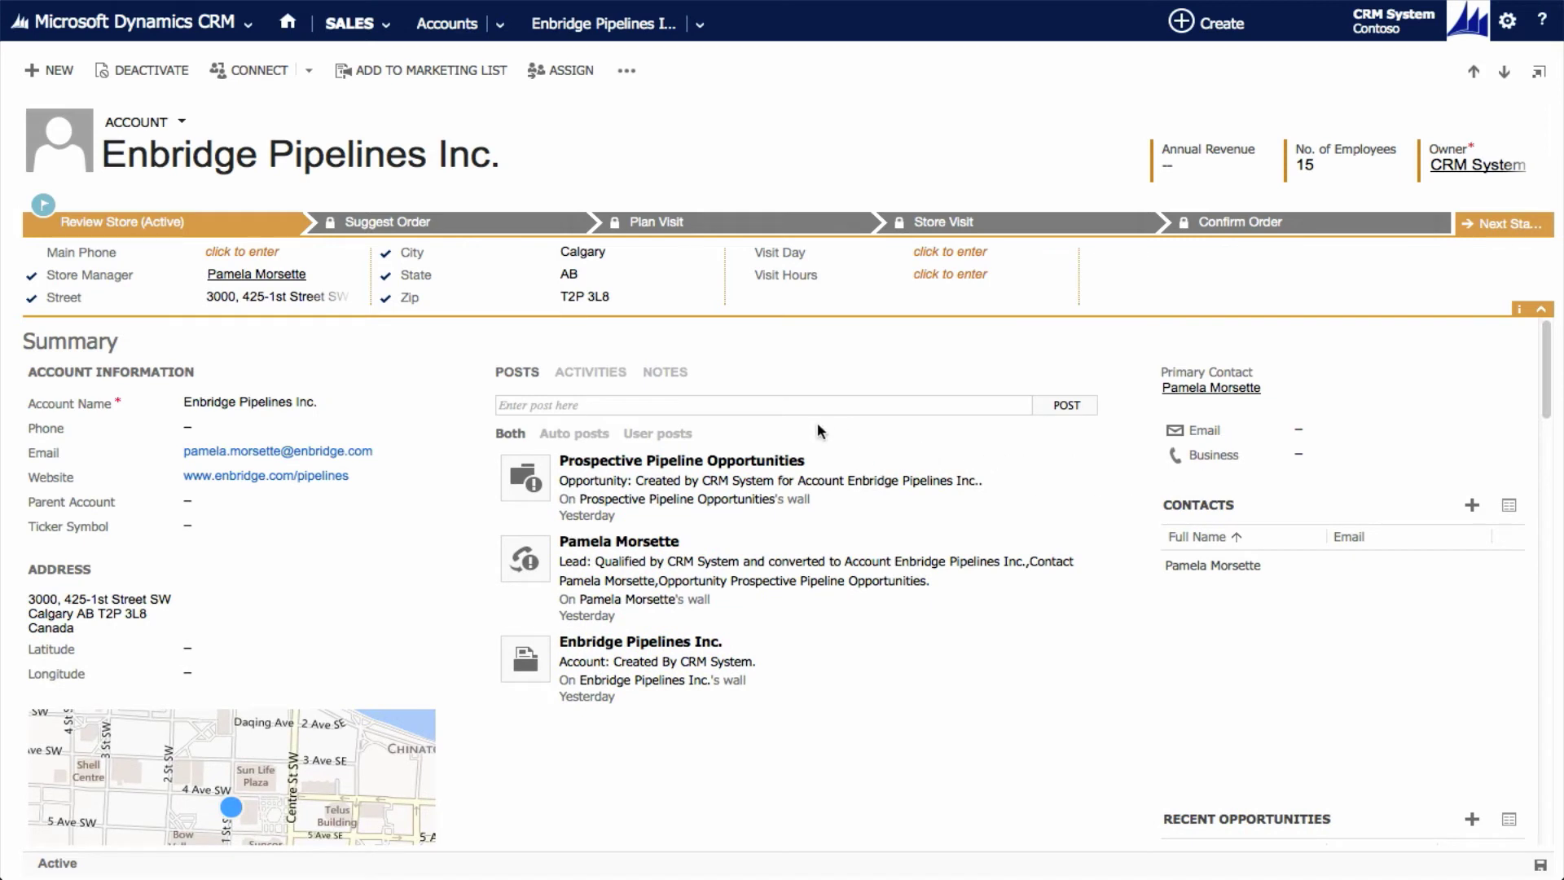
click(603, 376)
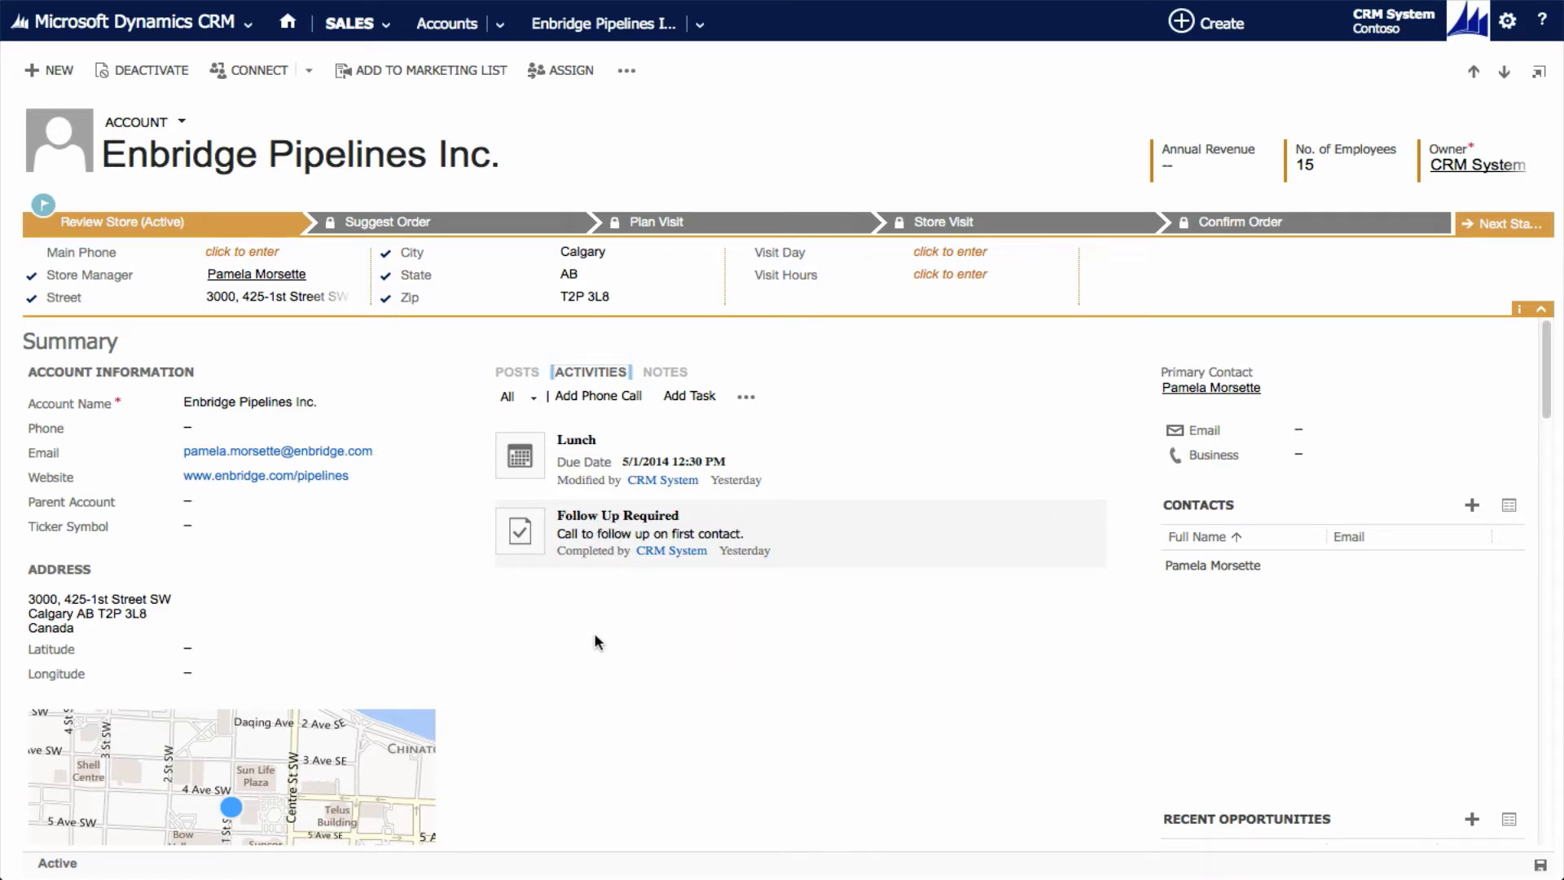
Open the account's Senior Operations Manager contact record, then bring up the Sales tiles.
click(1220, 569)
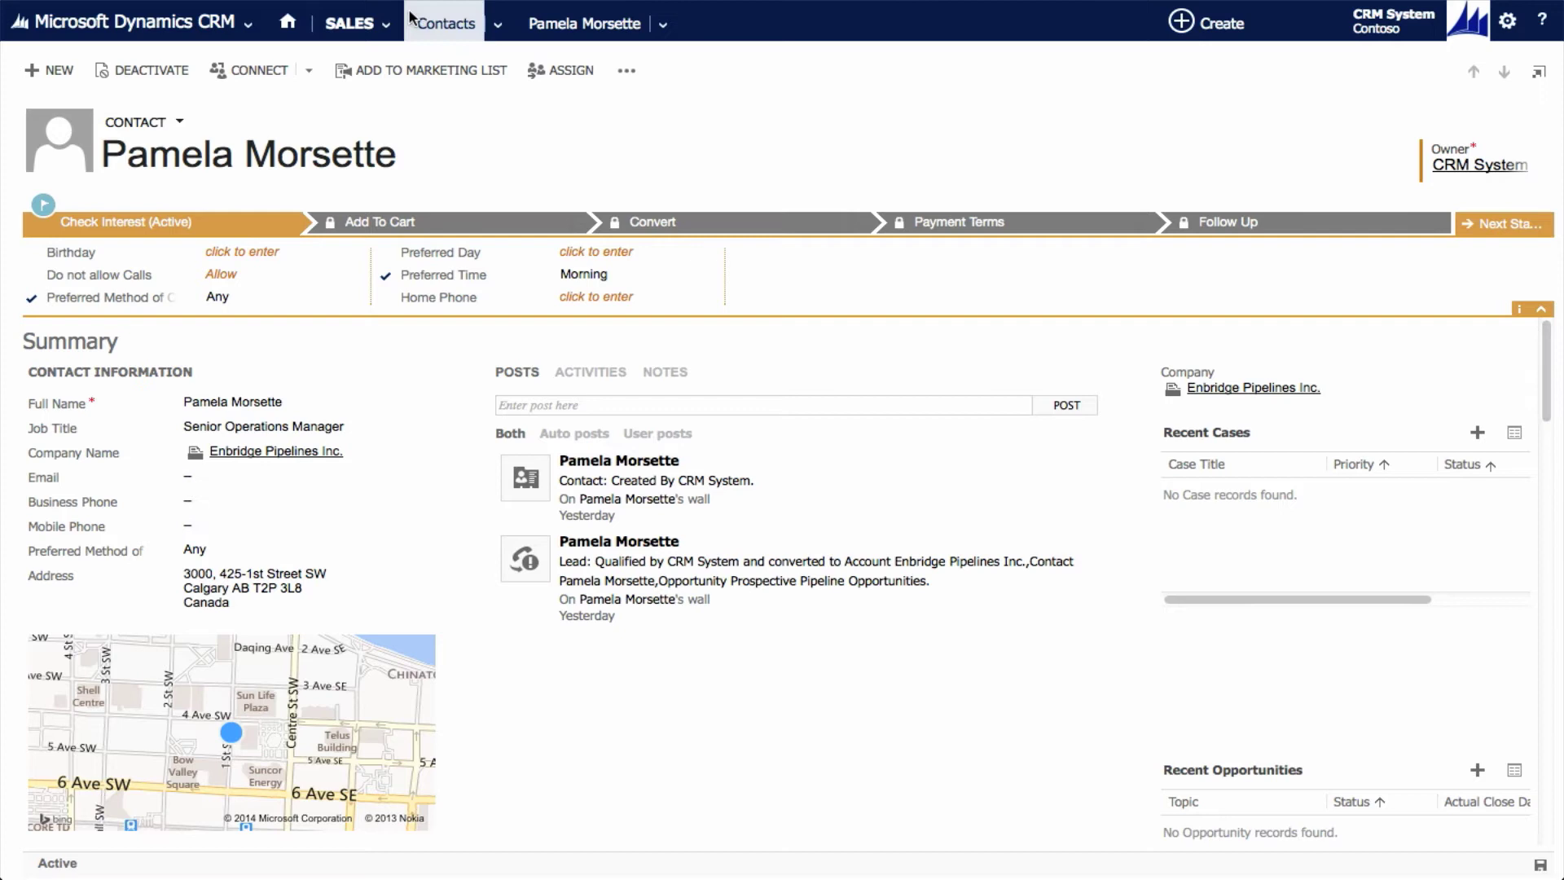
click(389, 27)
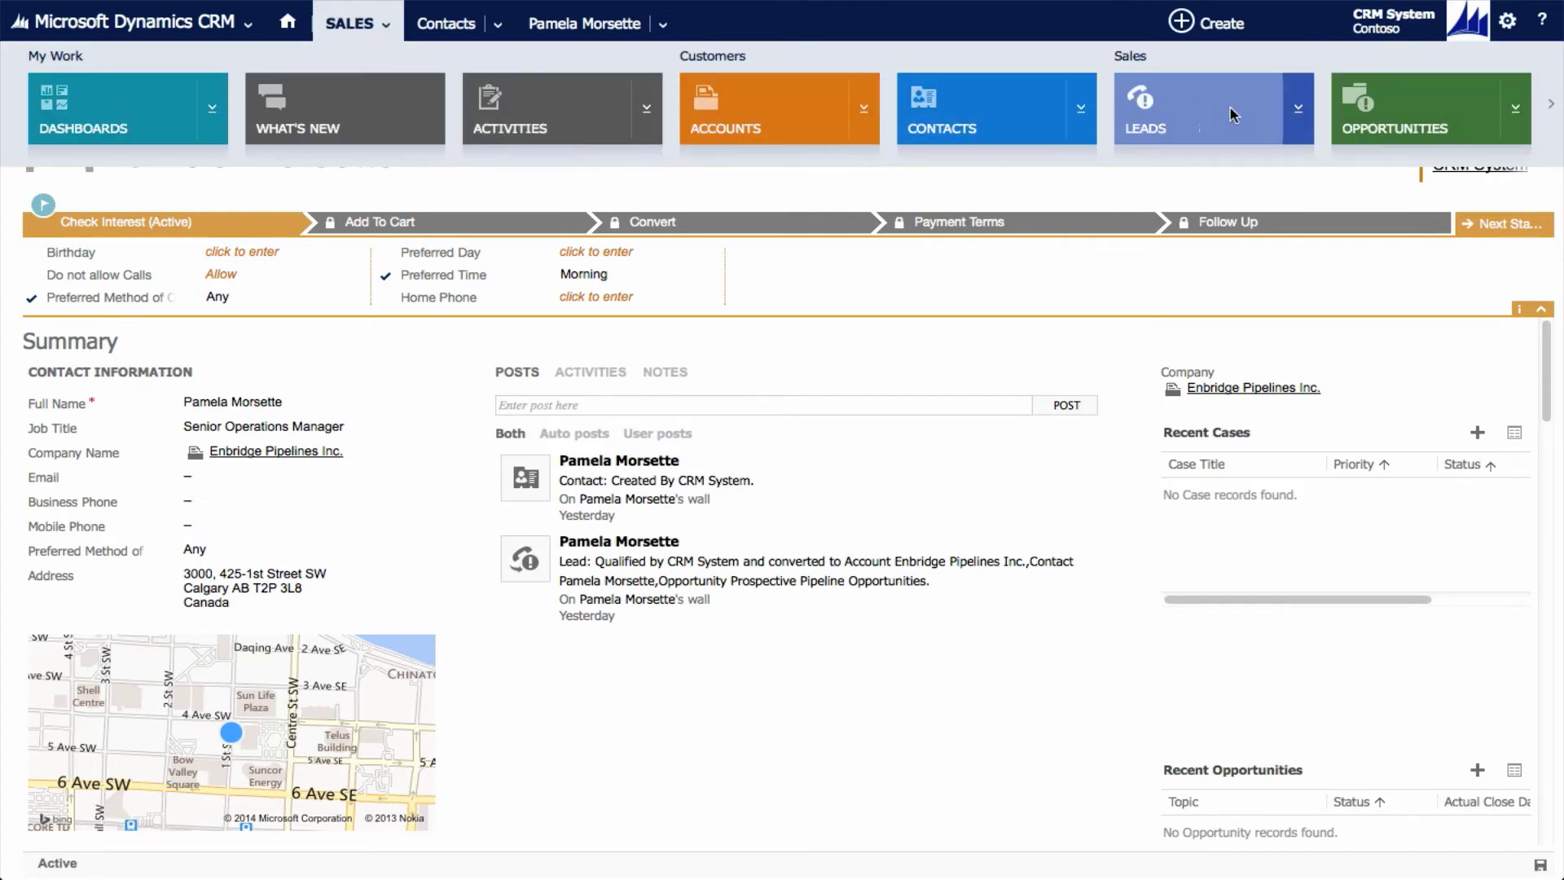
Open the Interested in 3D Printers lead from the list of open leads.
click(1237, 114)
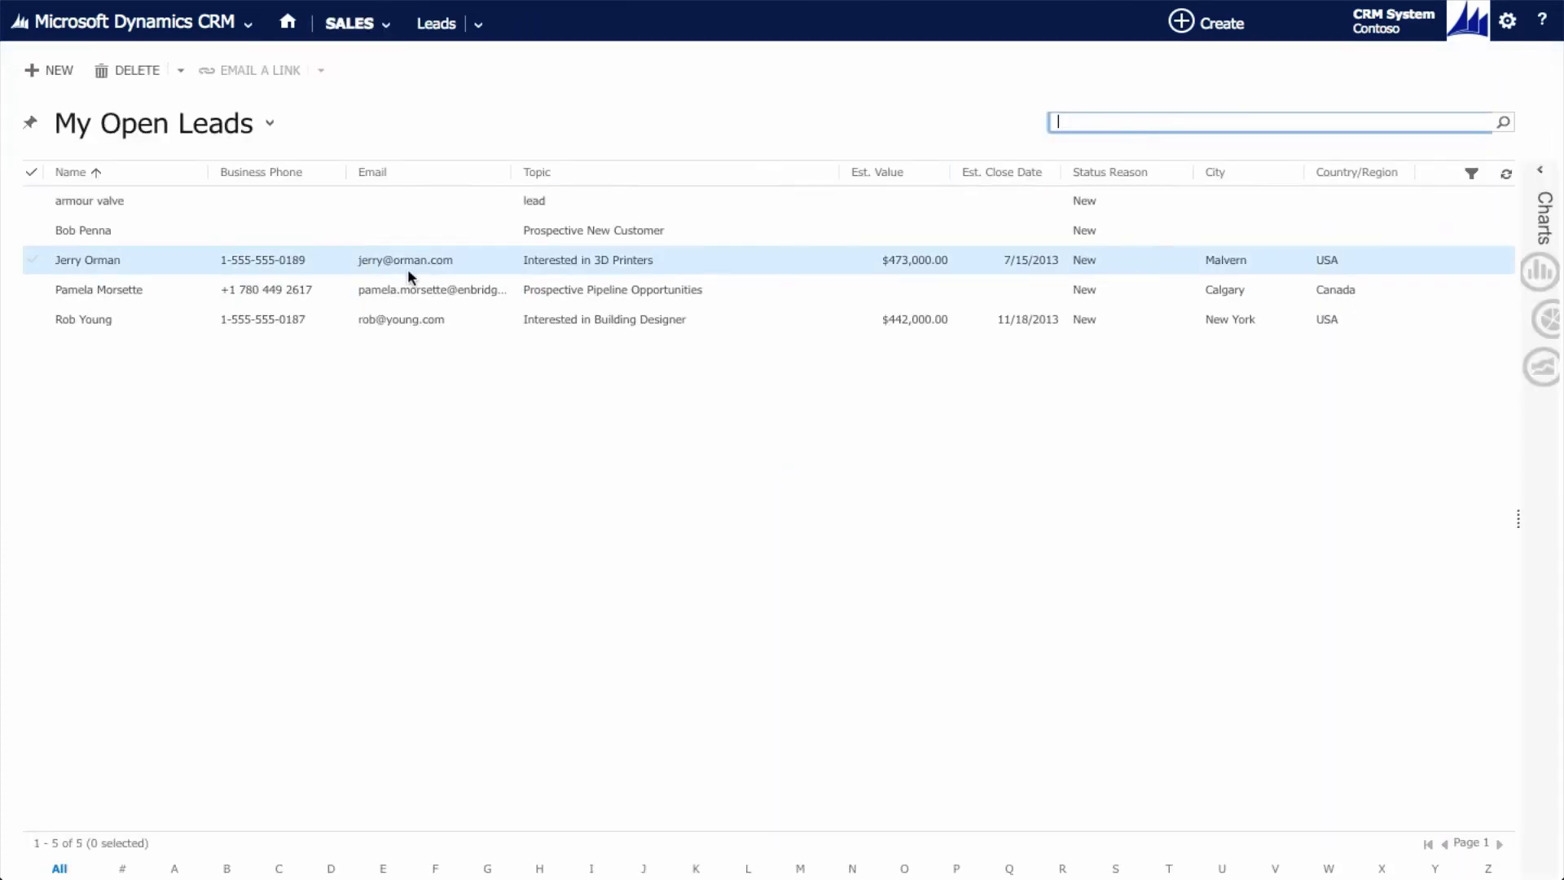
click(194, 264)
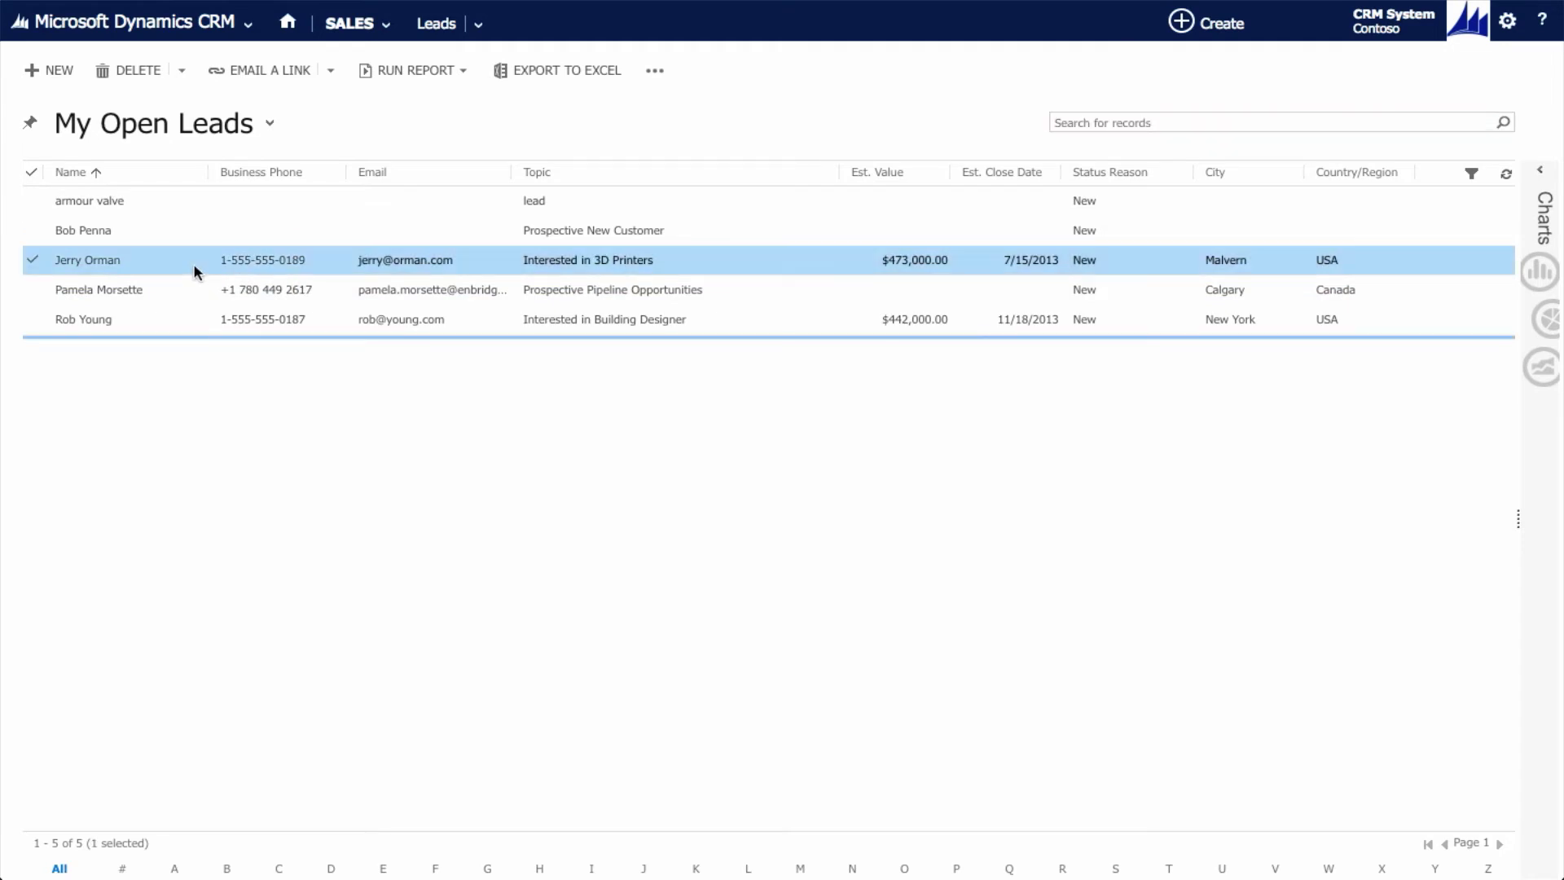
click(107, 262)
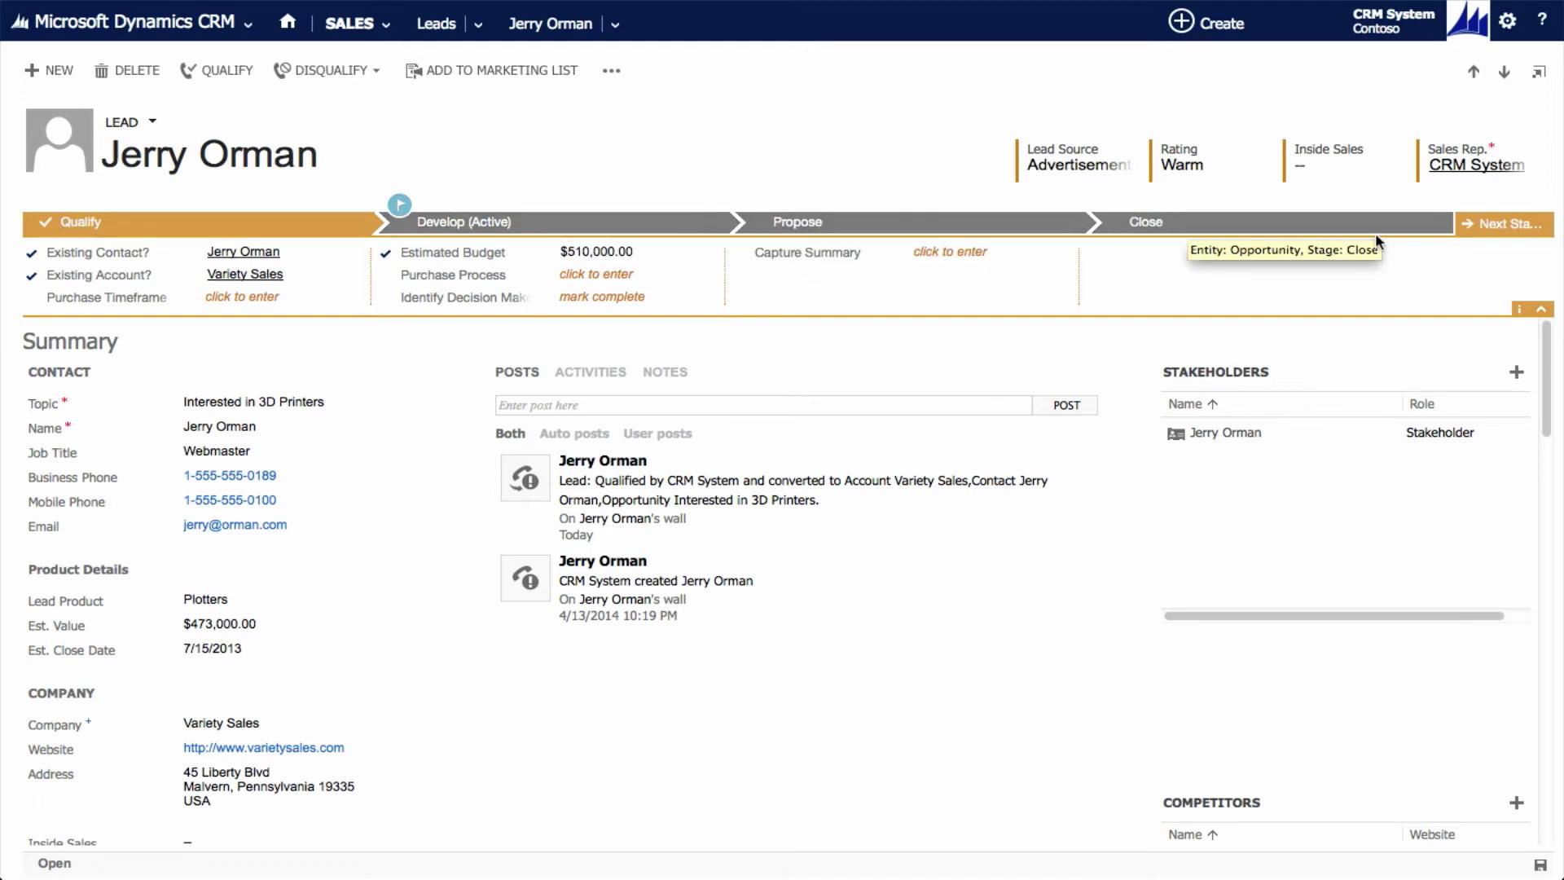
Review the lead's form and qualify it into an opportunity.
scroll(1558, 425, down, 5)
scroll(1558, 425, down, 10)
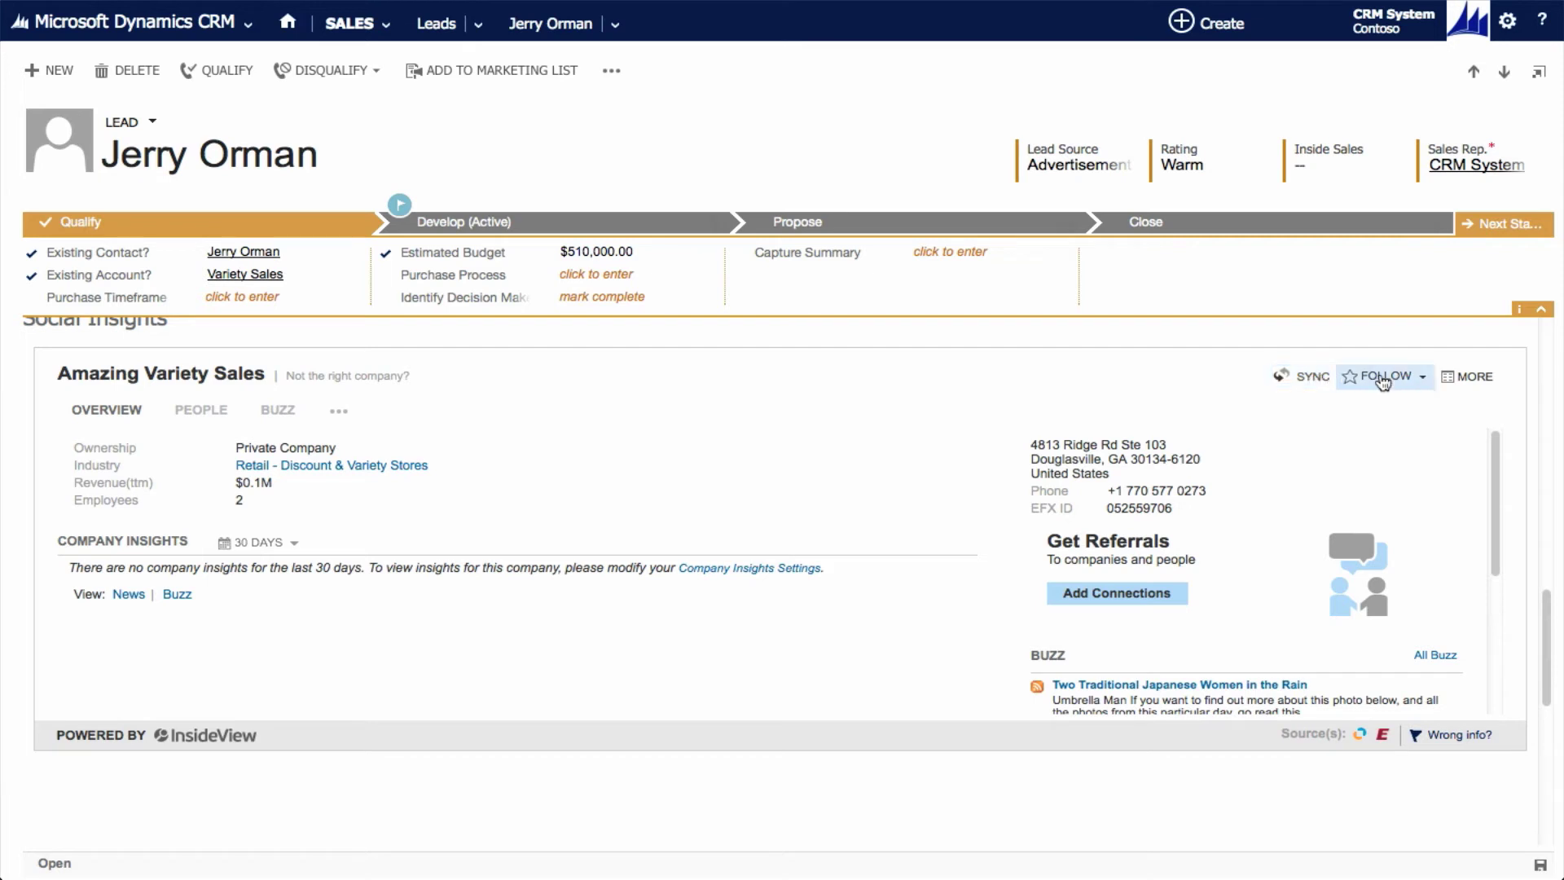
drag(1550, 612, 1550, 343)
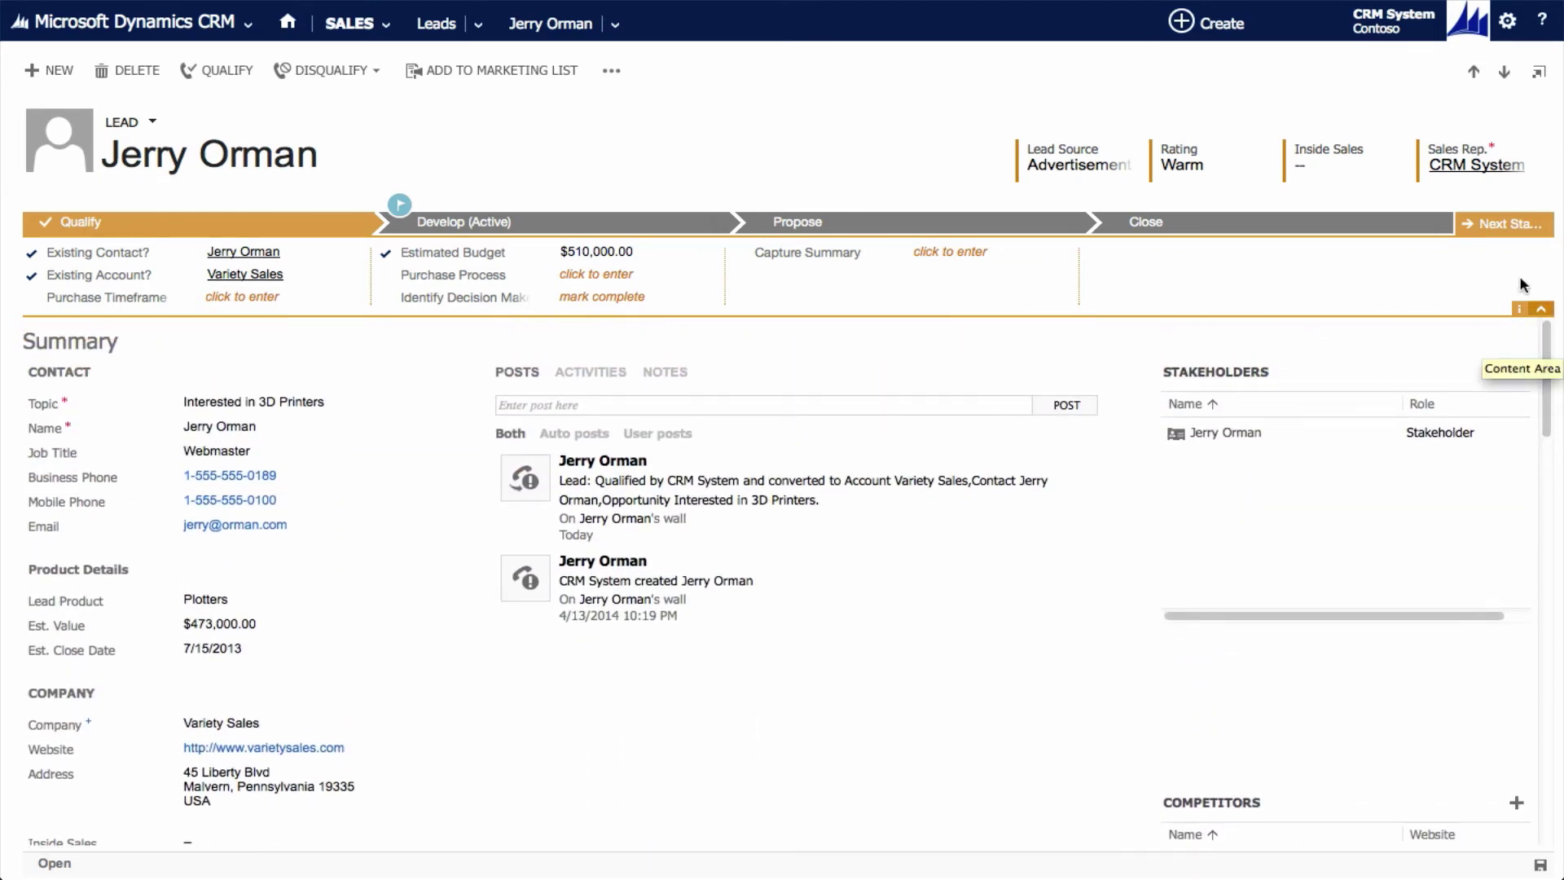
click(221, 70)
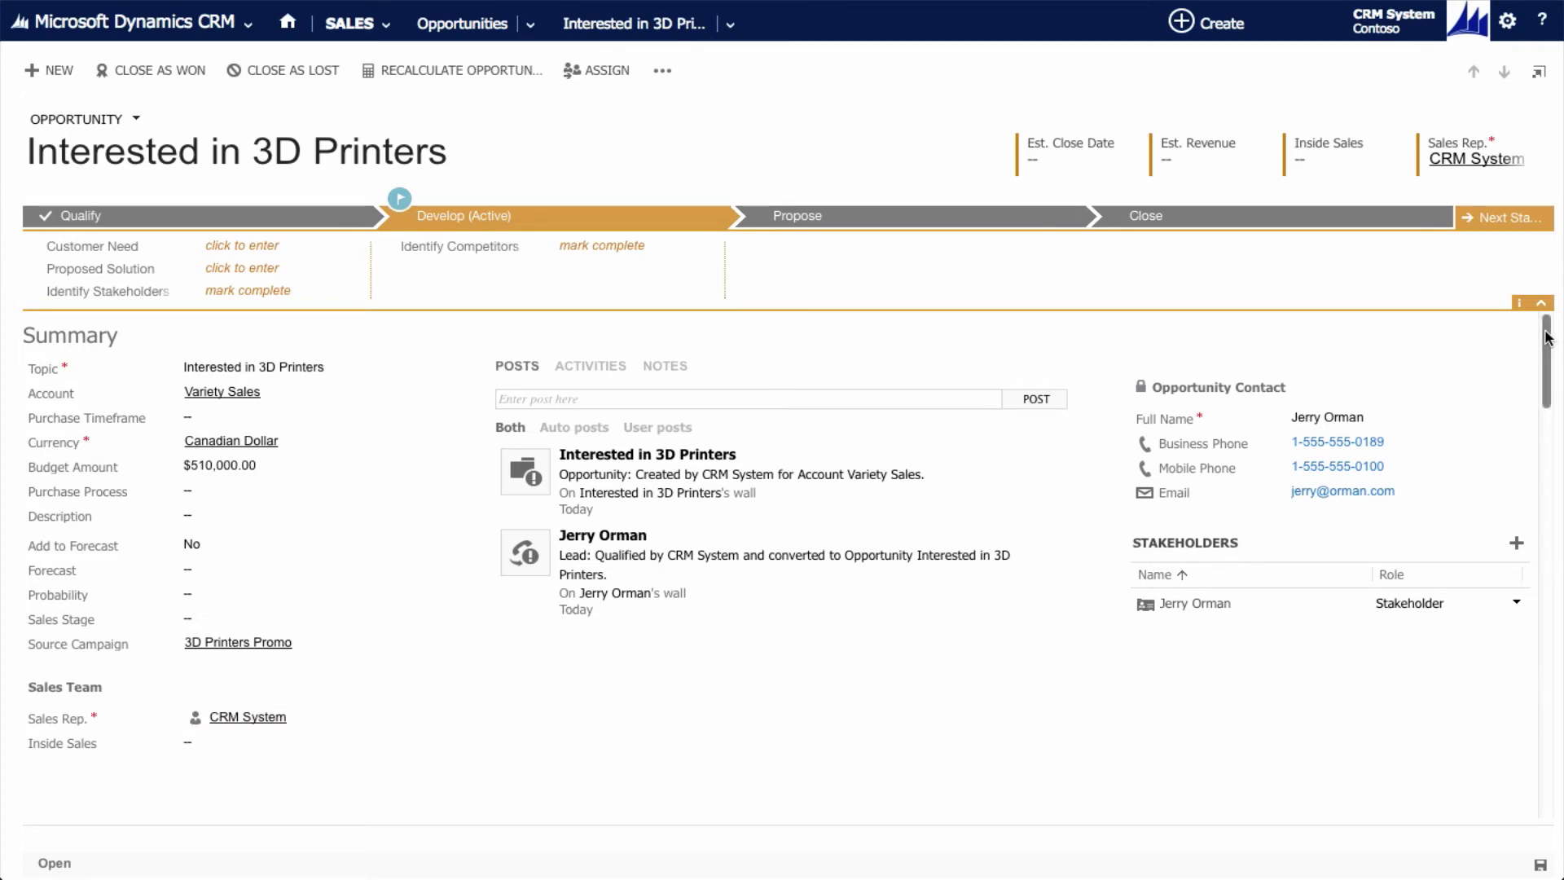
Set the opportunity's price list to Retail in the Product Line Items section.
drag(1549, 330, 1556, 367)
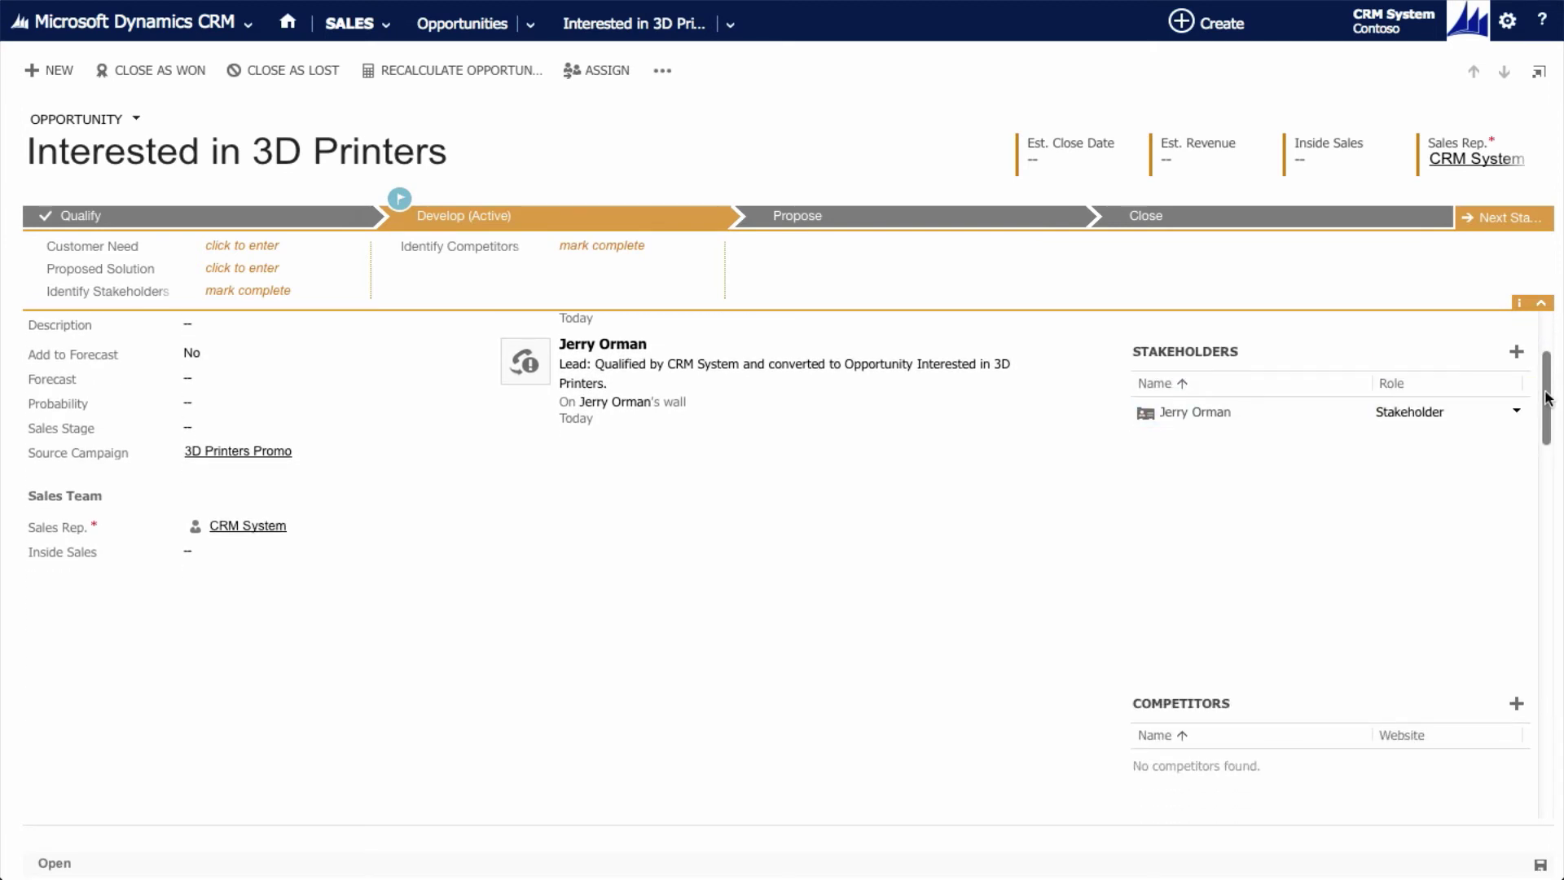
drag(1548, 399, 1551, 737)
click(193, 461)
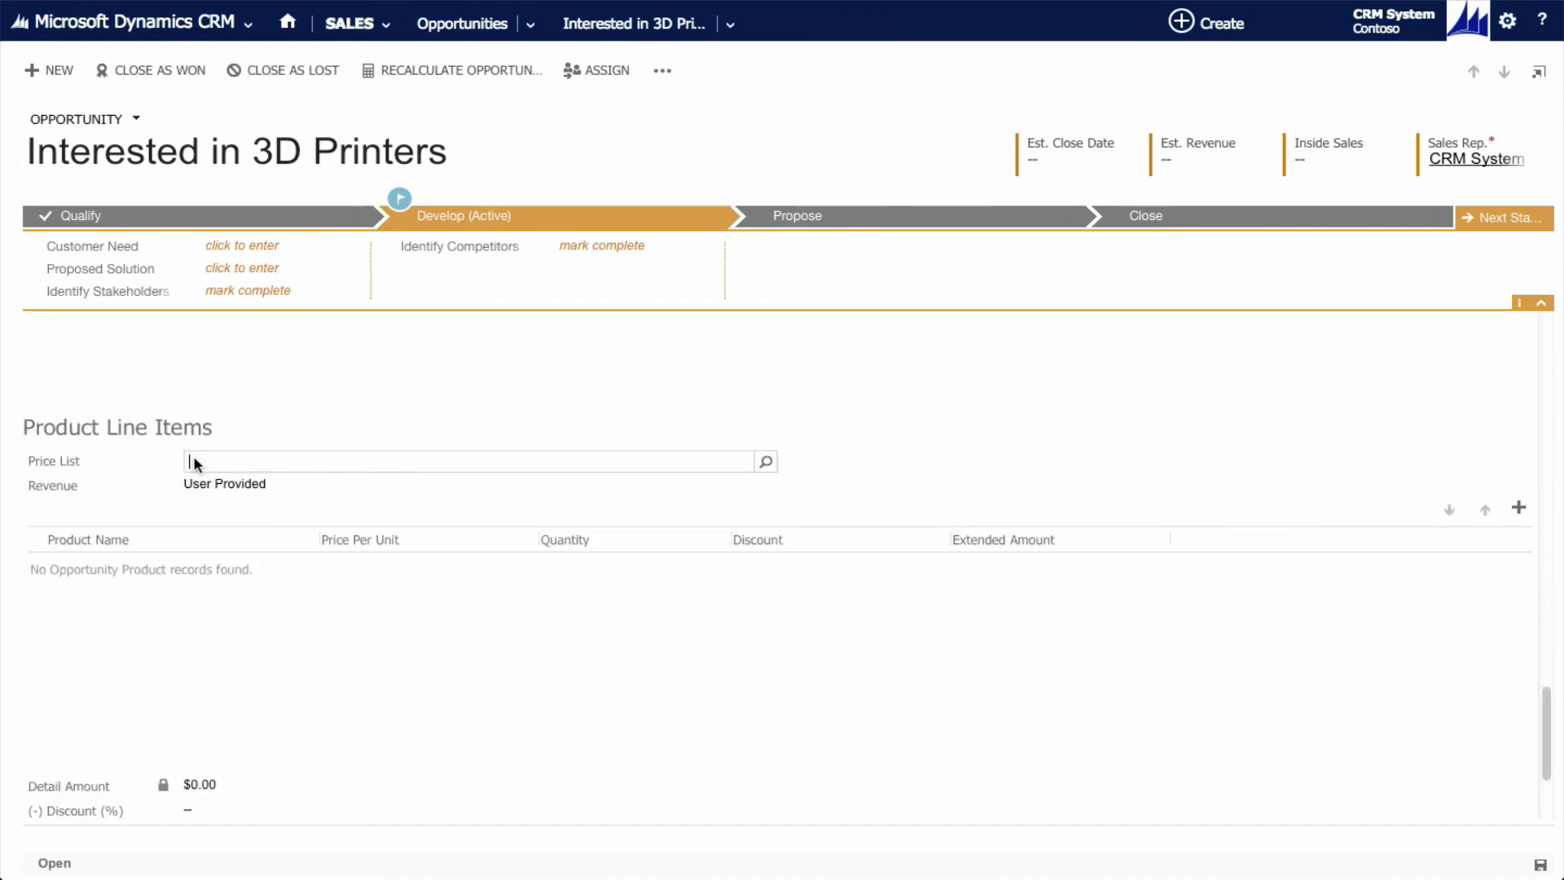
click(766, 462)
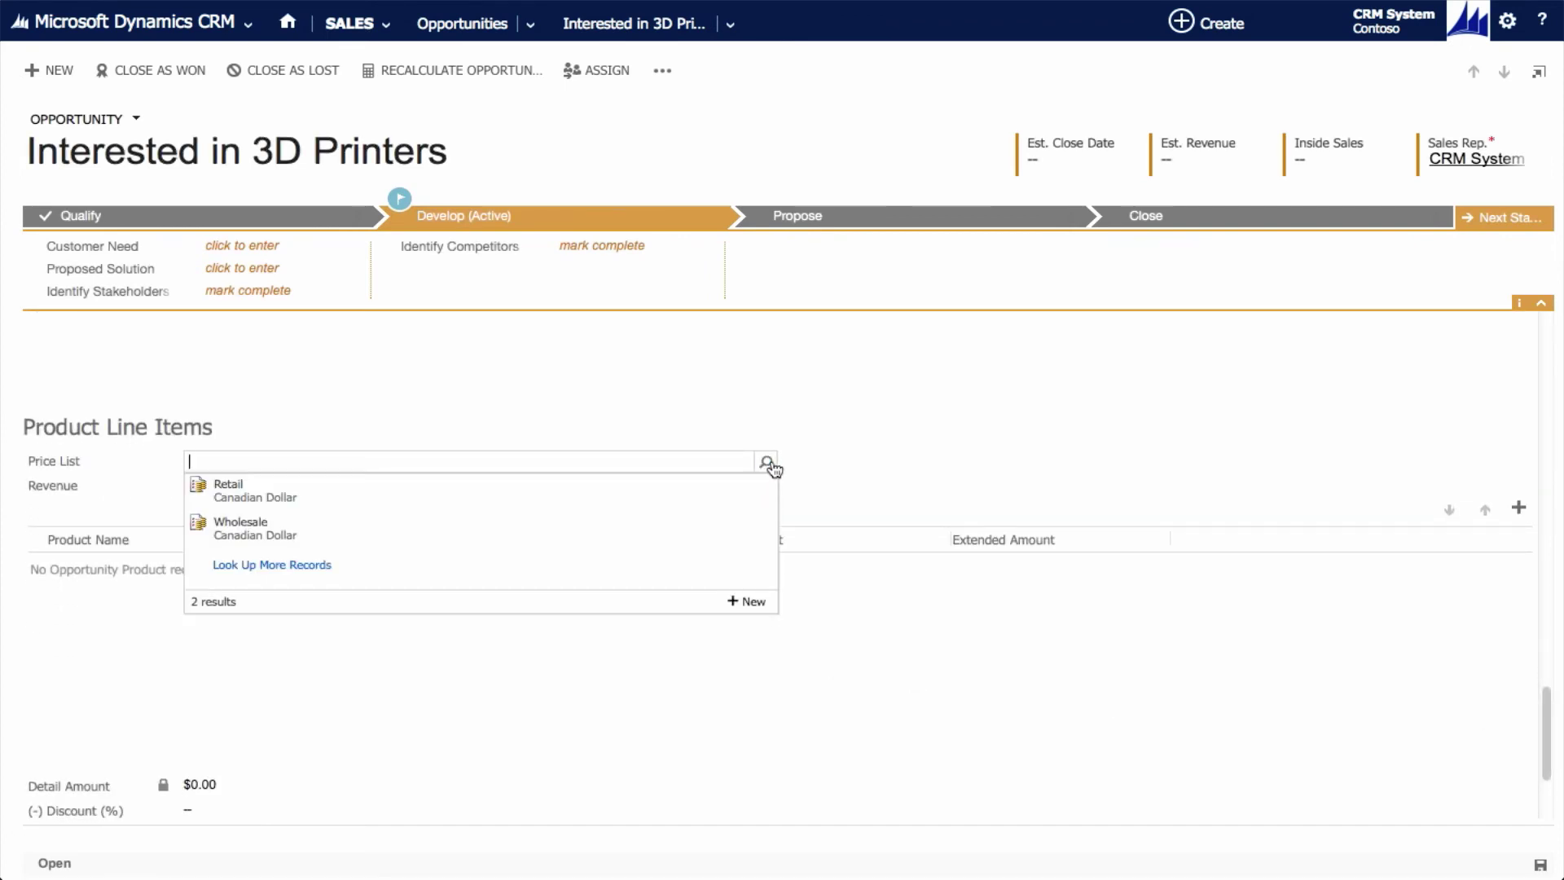
click(609, 489)
Add 3D Printers from the existing product catalogue as a line item.
click(1520, 510)
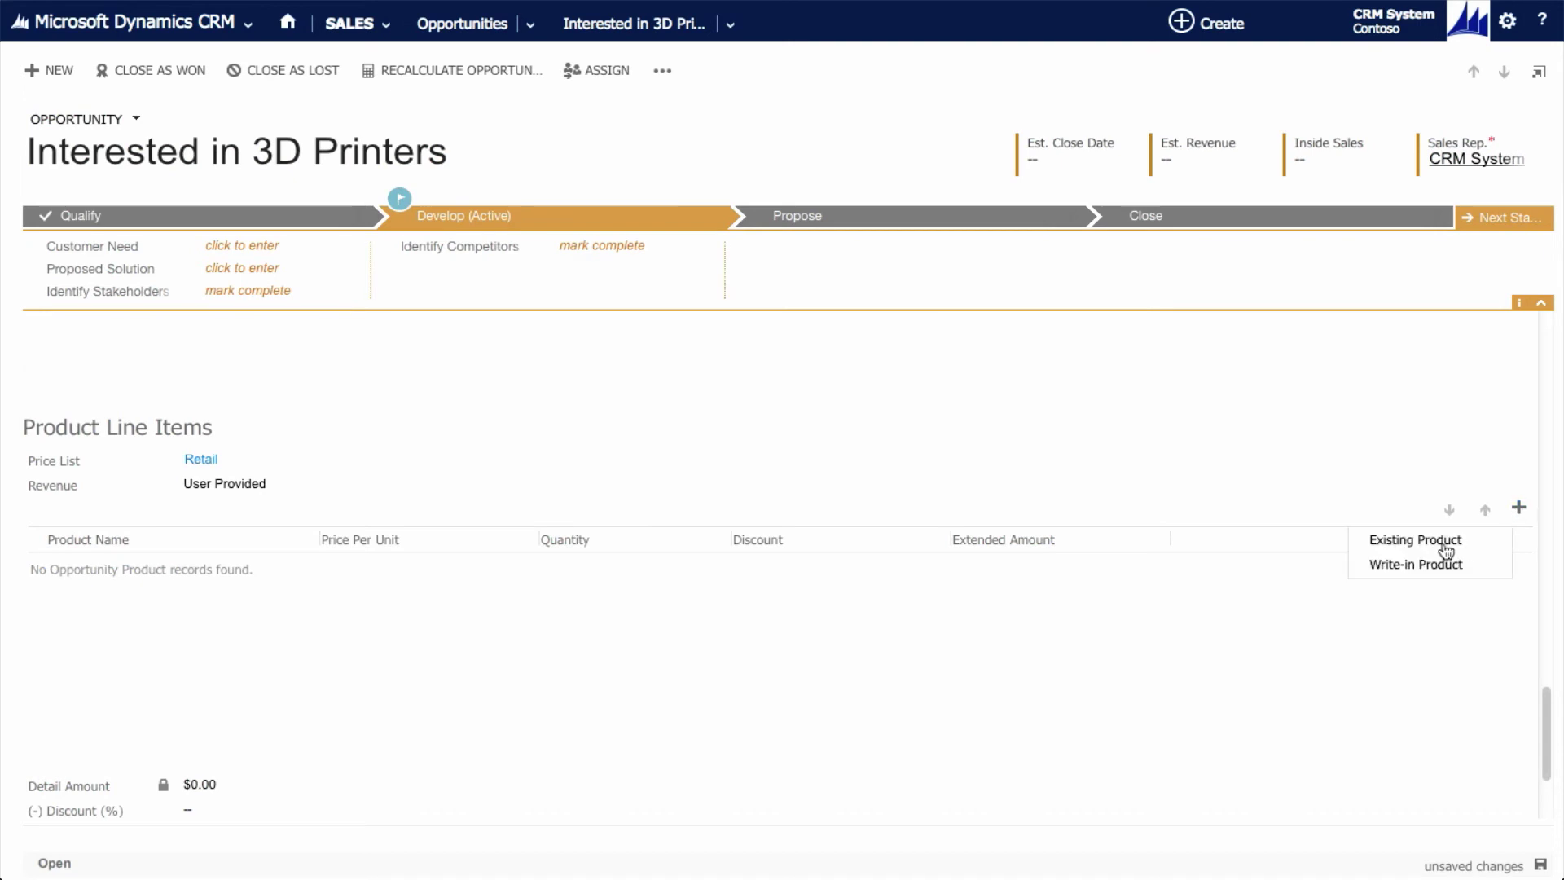
click(1416, 540)
click(1506, 568)
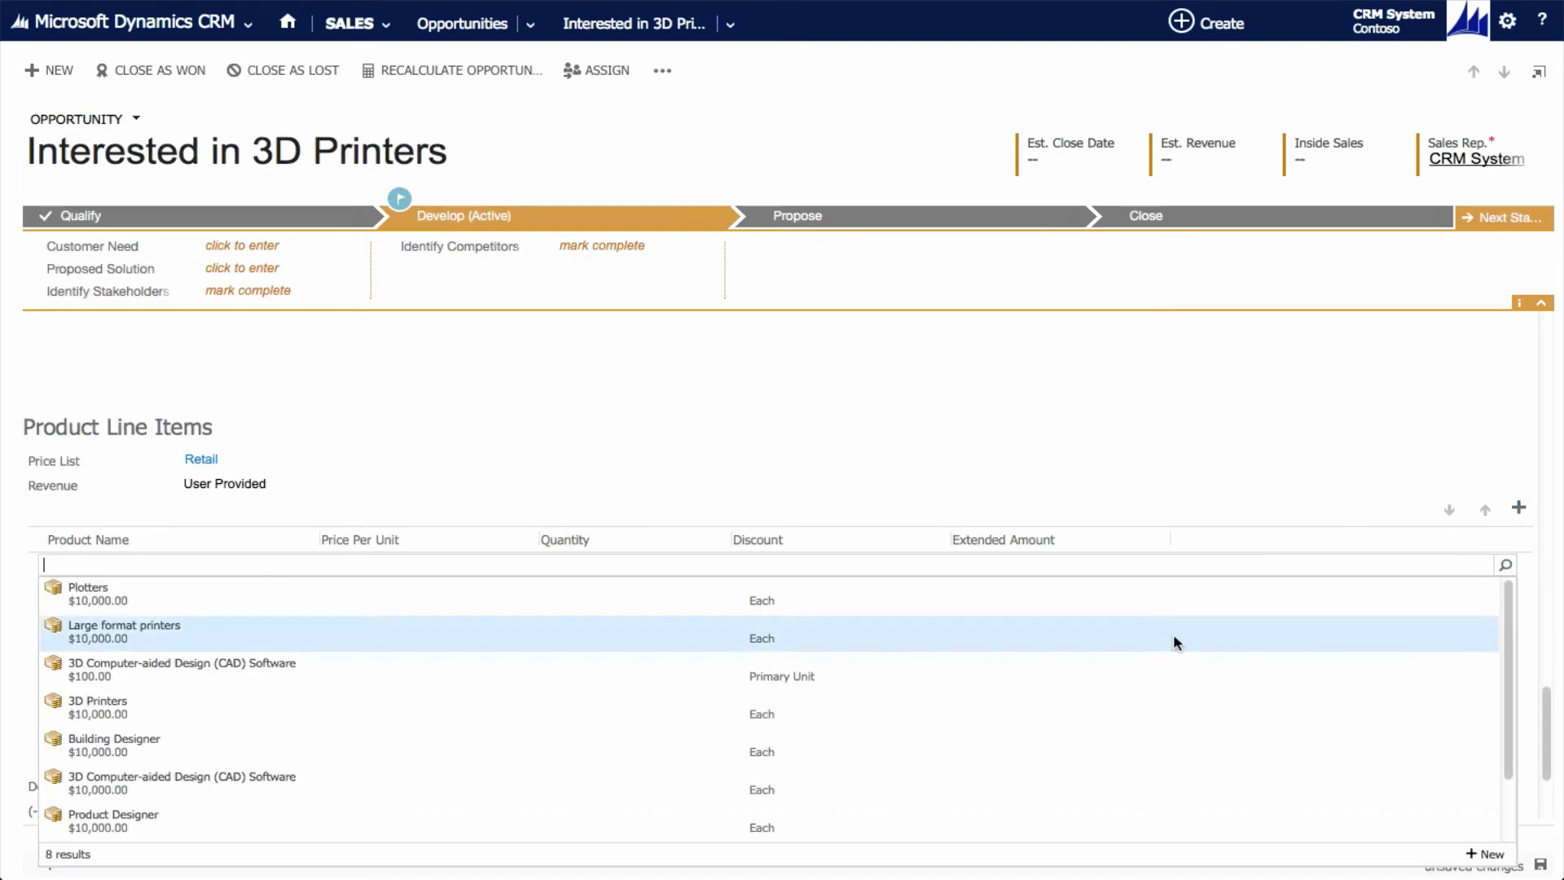
Confirm 3D Printers as the product line item and return to the top of the opportunity.
click(118, 705)
scroll(1547, 782, up, 10)
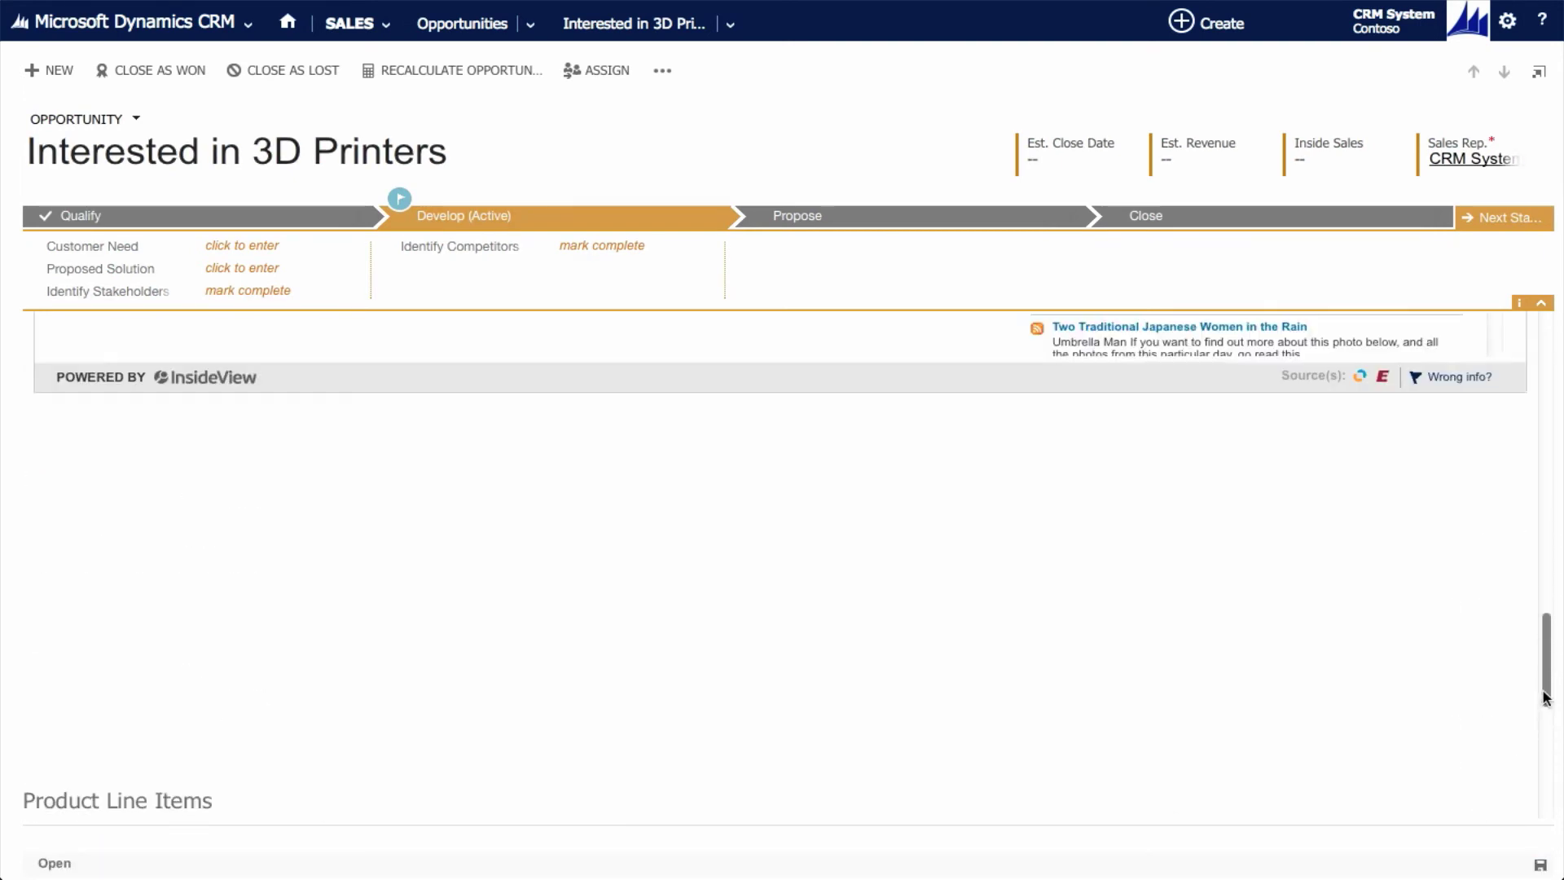
scroll(1515, 542, up, 6)
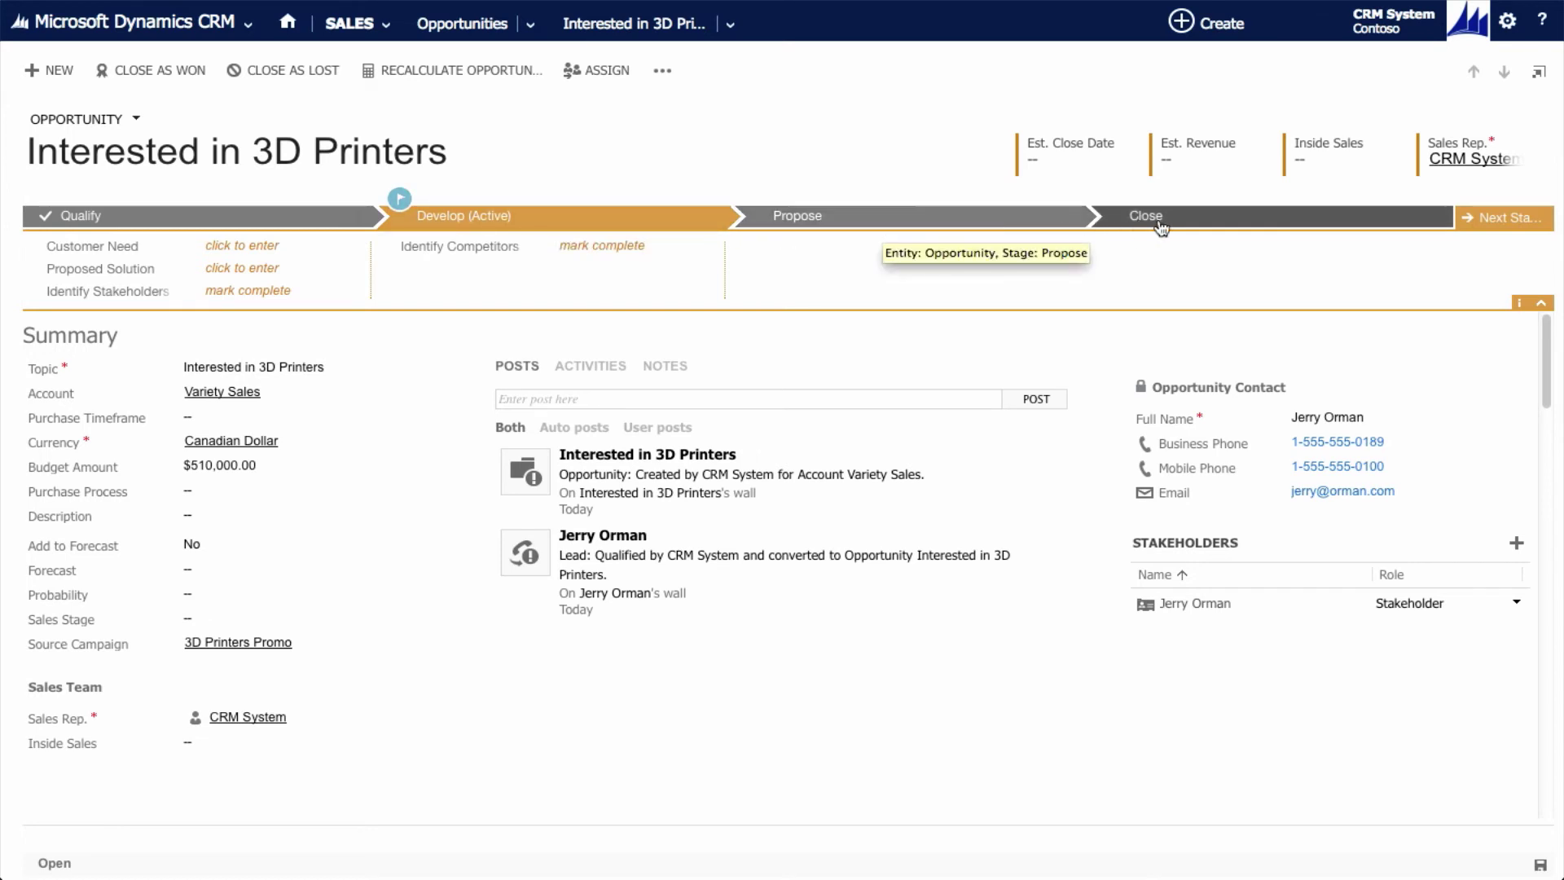
Close the Interested in 3D Printers opportunity as Won from the Close stage.
click(1259, 224)
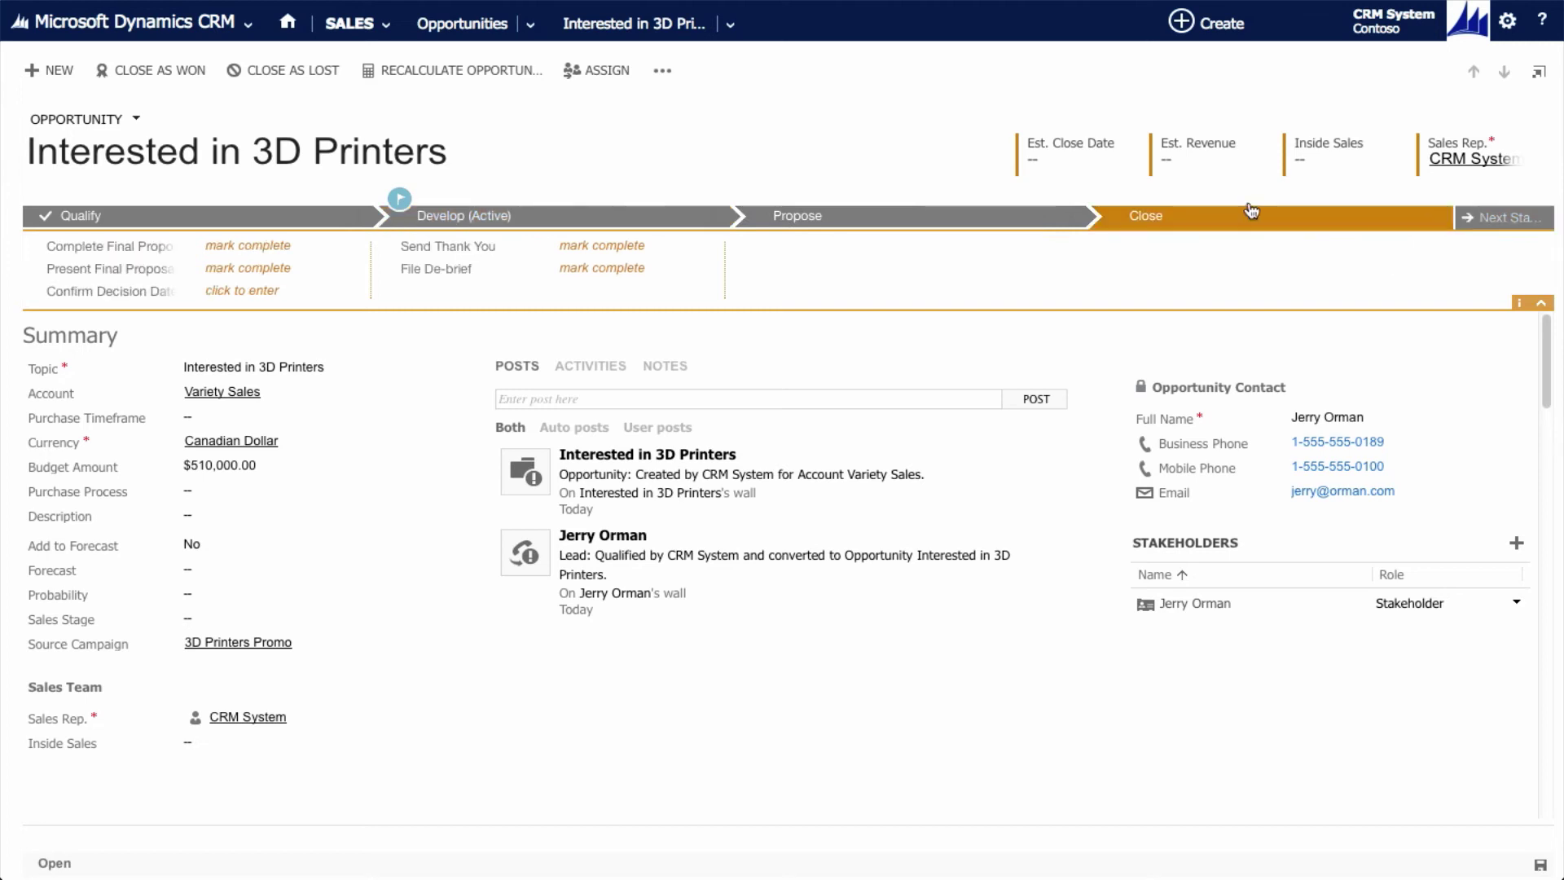
click(165, 70)
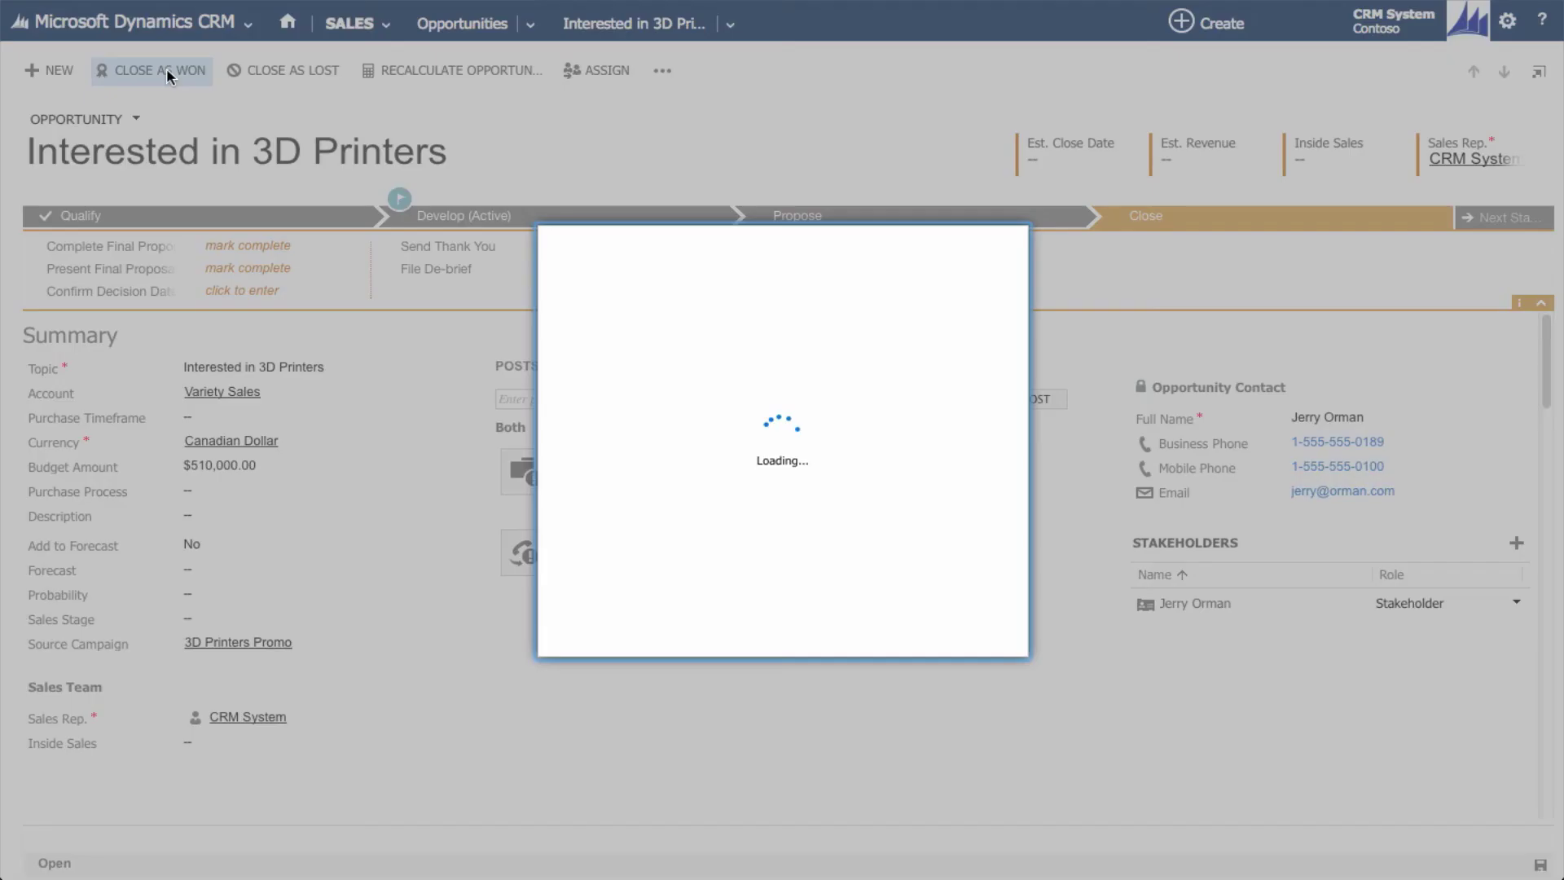
click(871, 633)
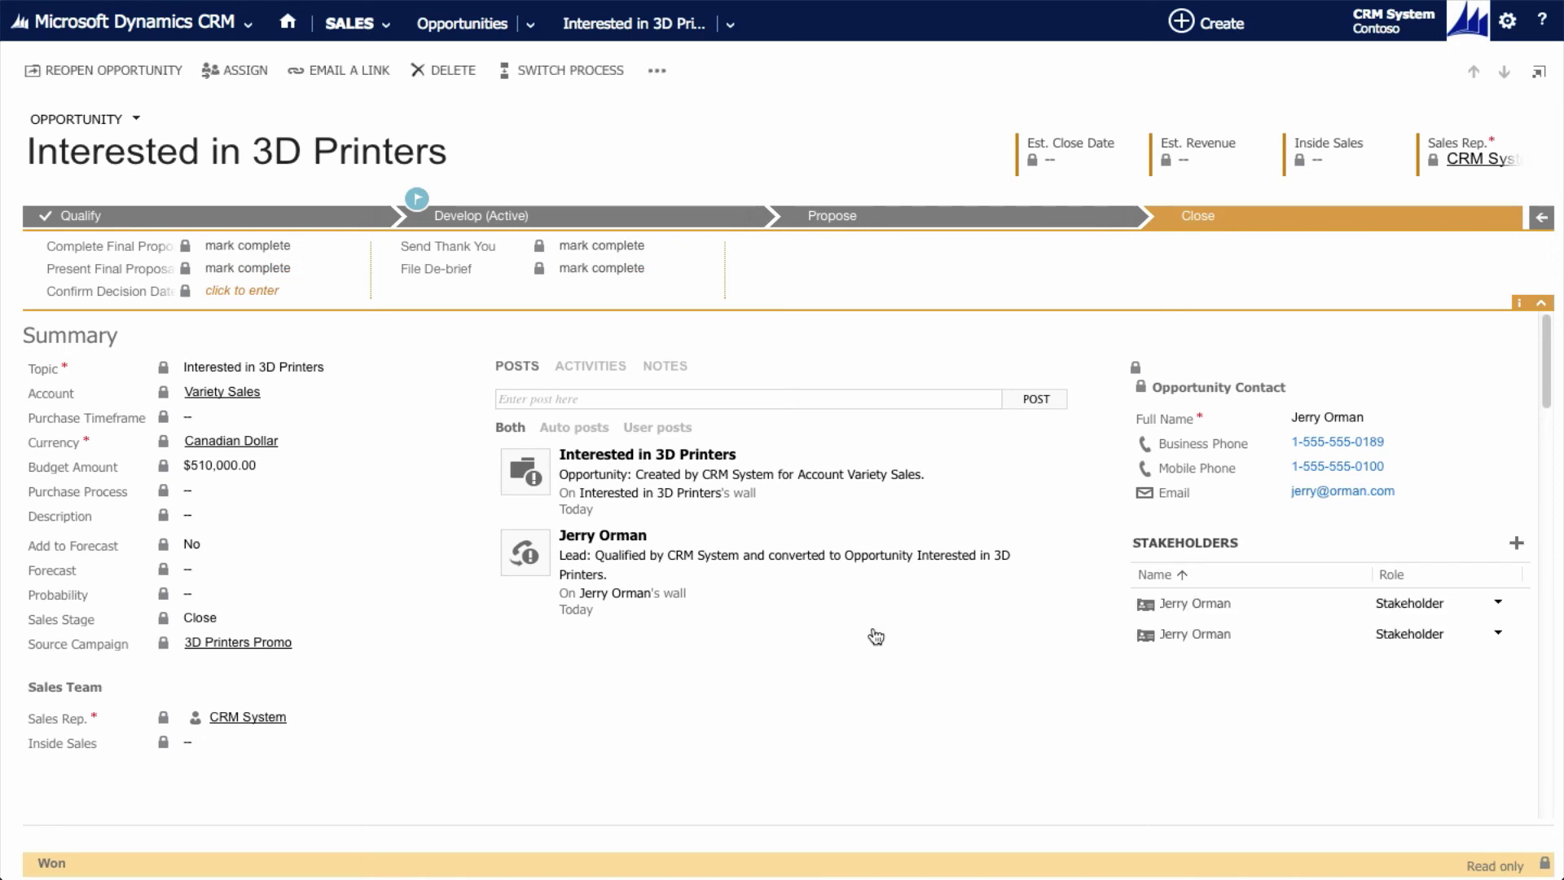
click(249, 24)
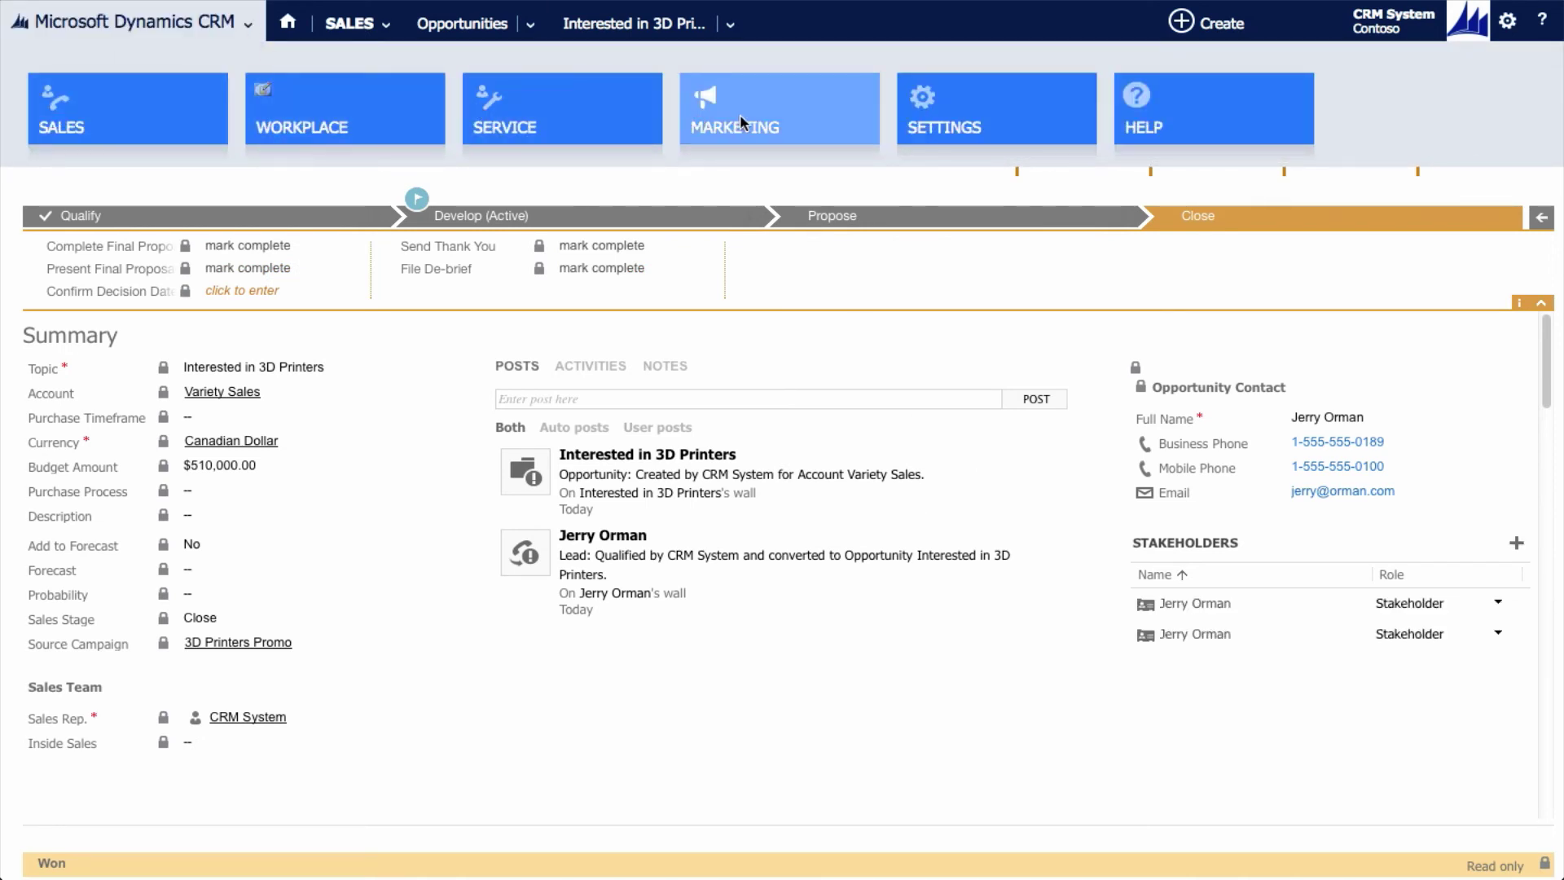
Open the Direct Leads campaign from Marketing Campaigns and review its 21 listed leads.
click(788, 110)
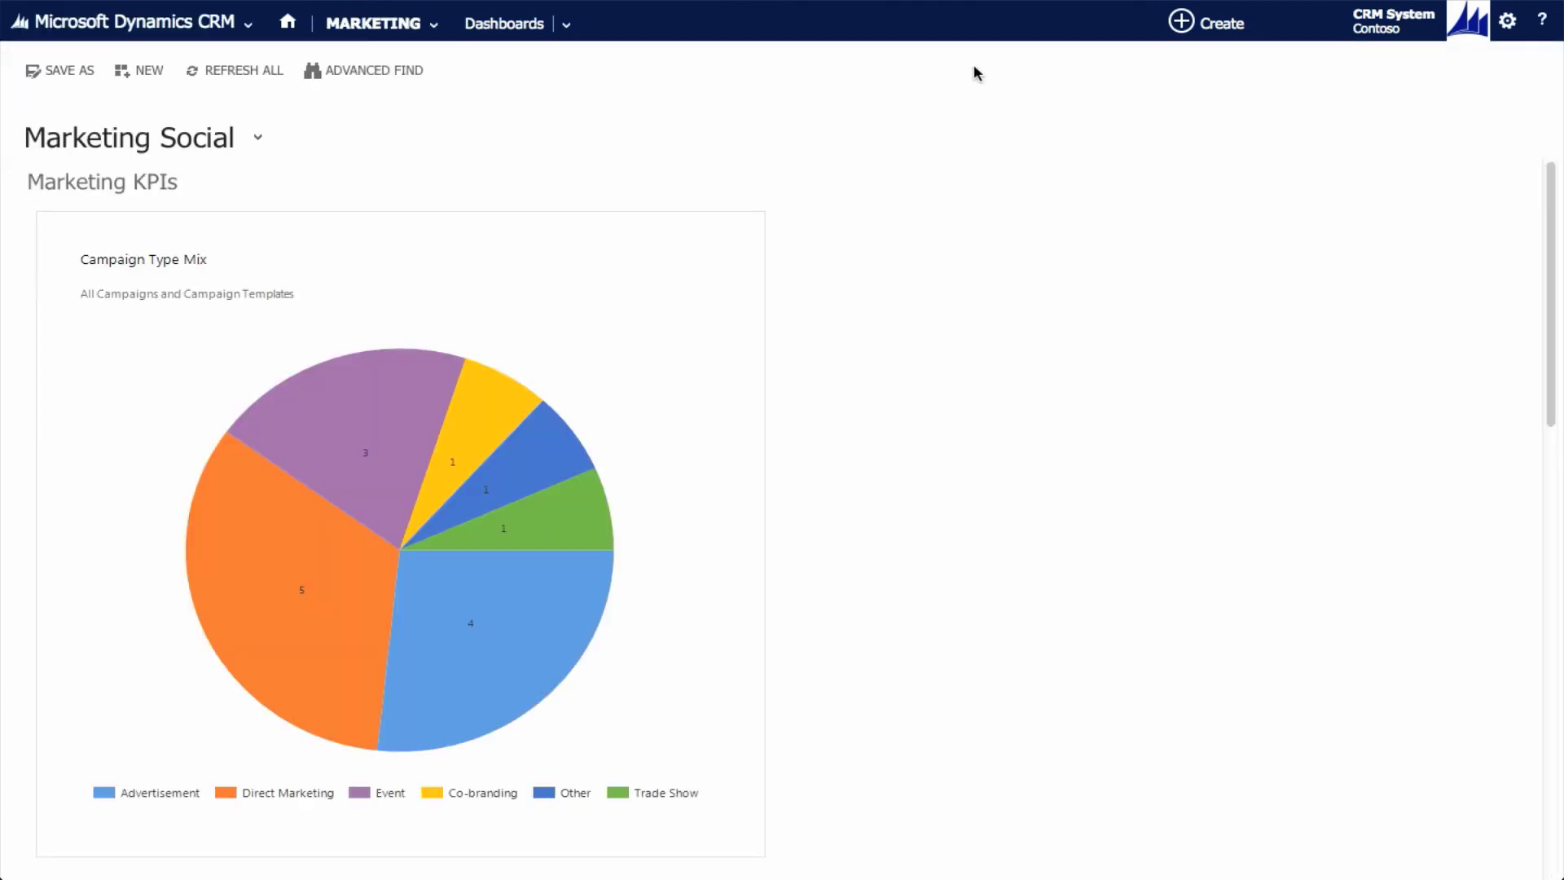
click(434, 25)
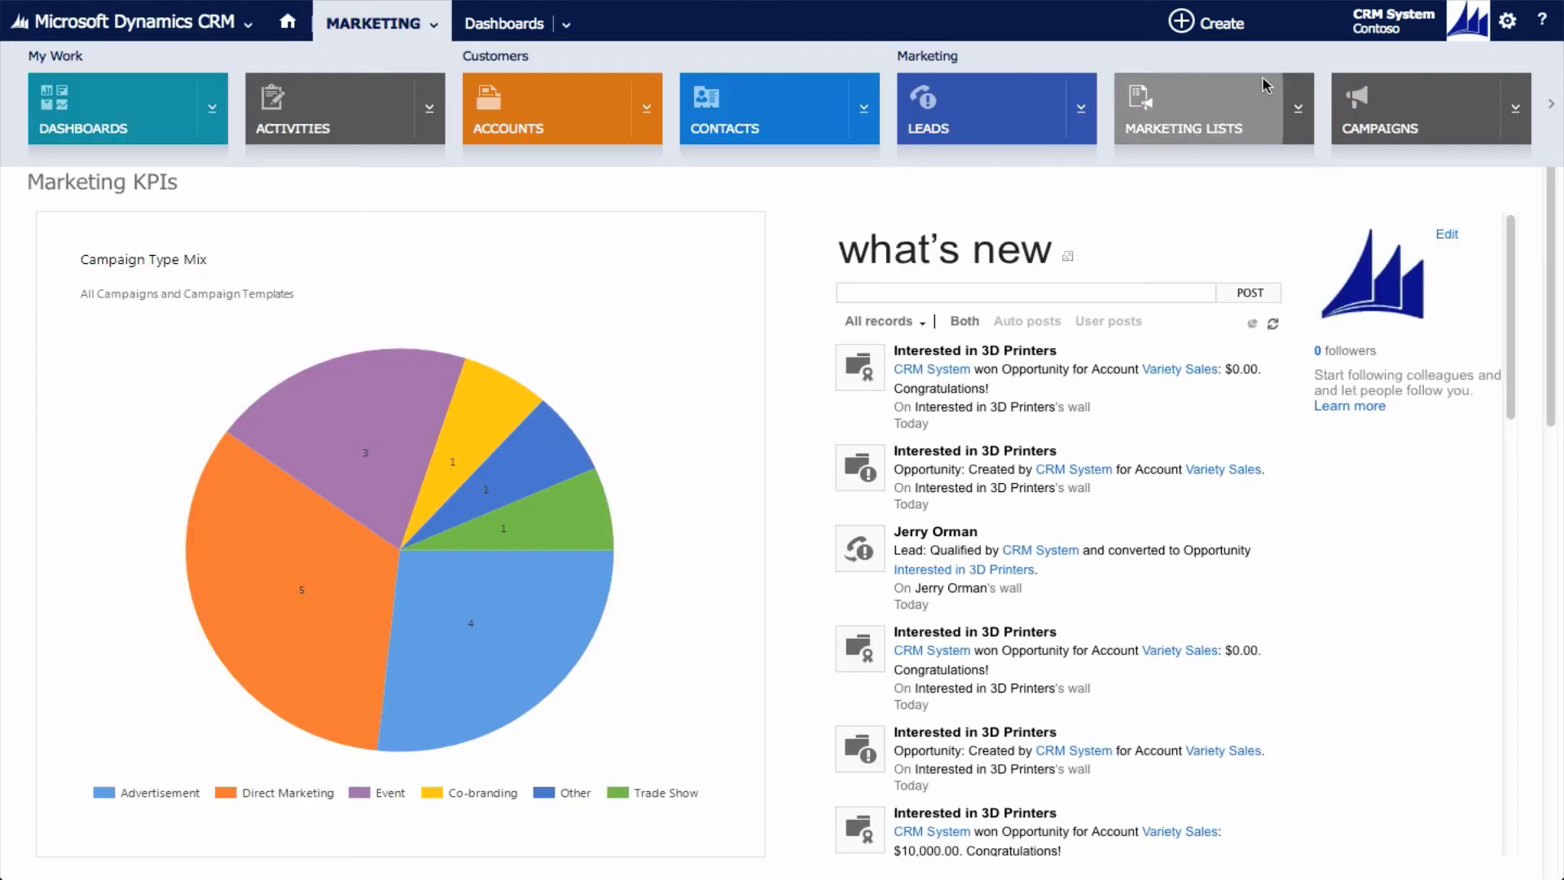
click(1351, 102)
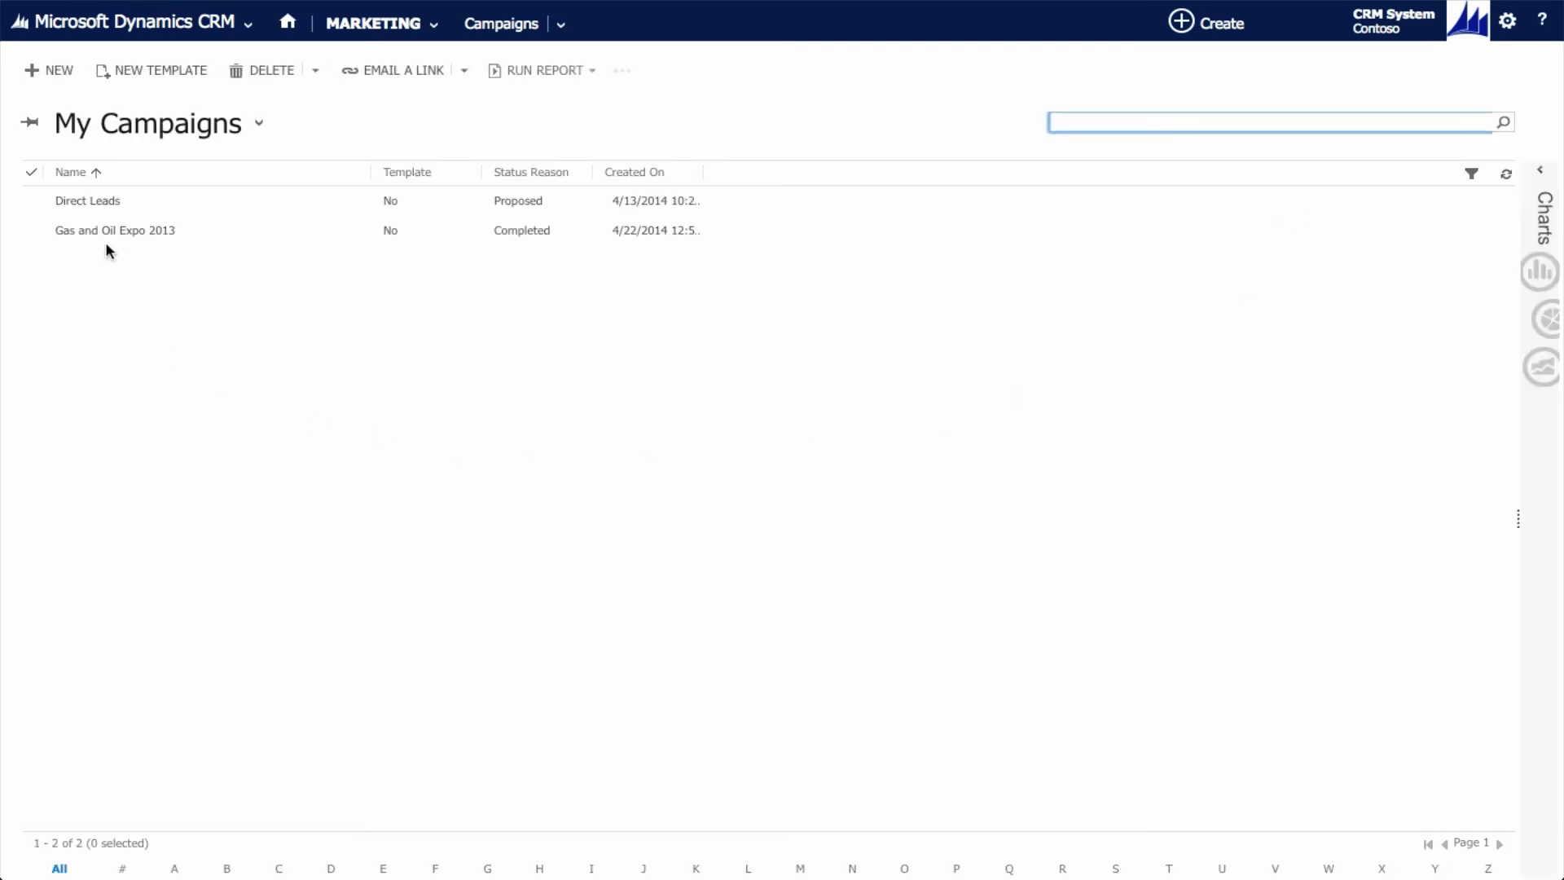
click(86, 204)
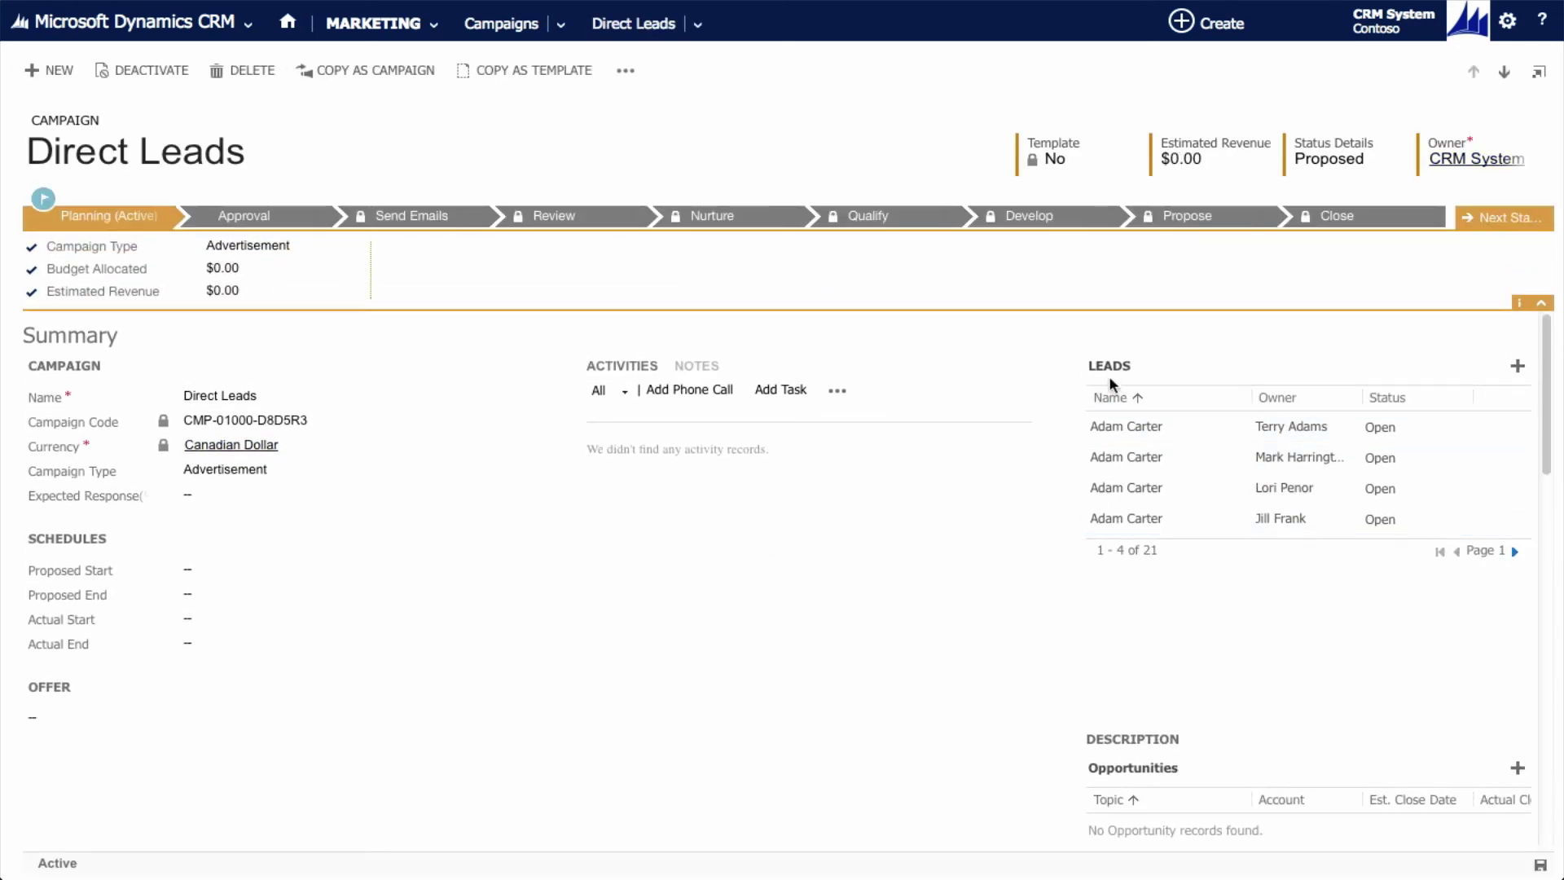
scroll(1120, 570, down, 2)
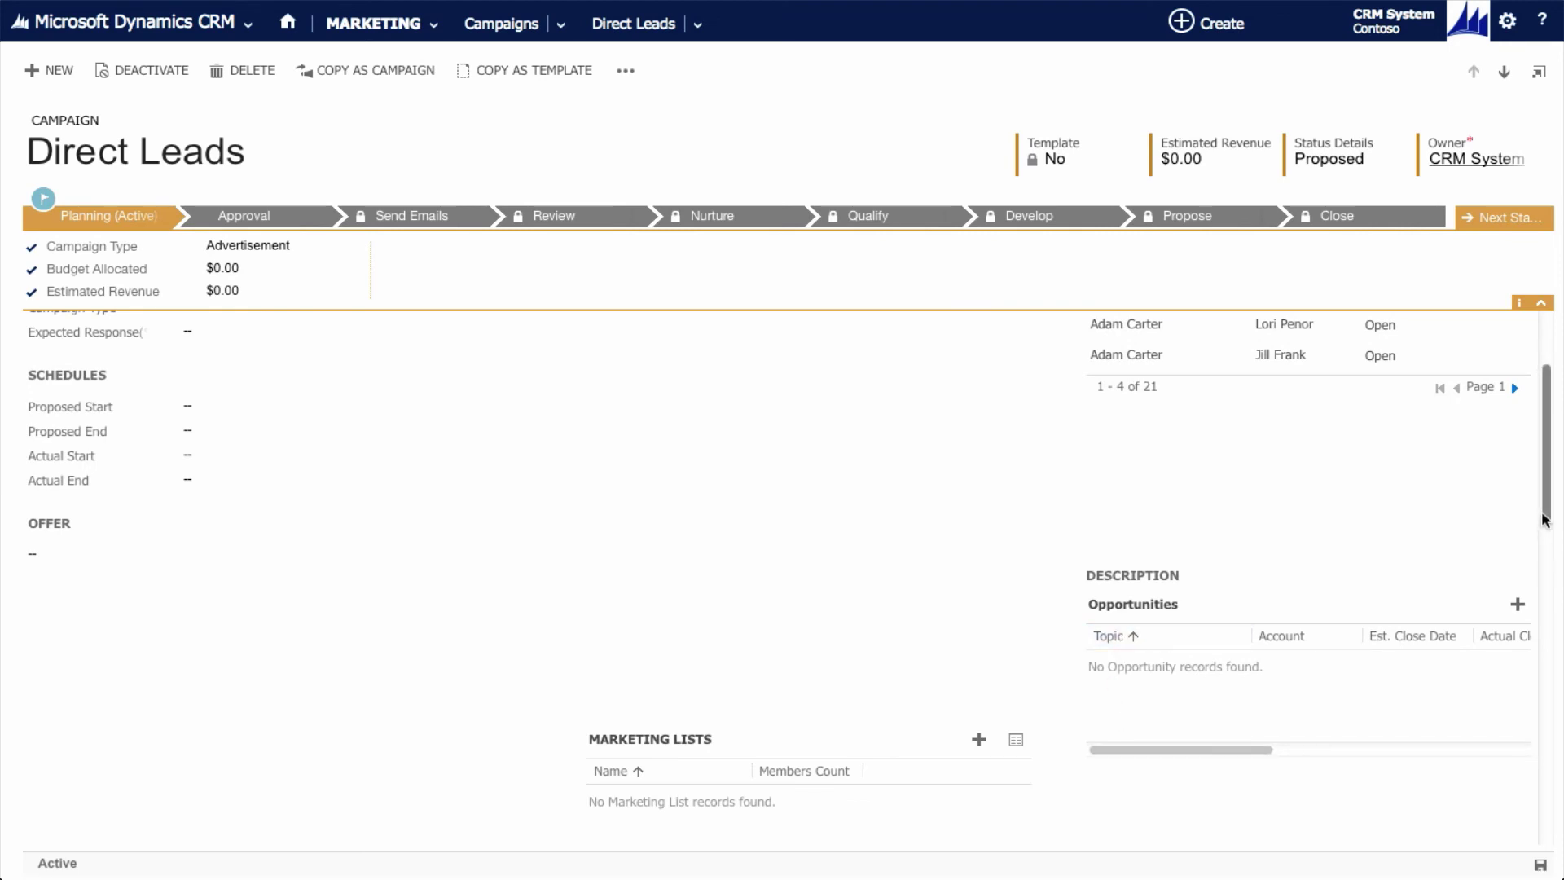
drag(1546, 511, 1434, 252)
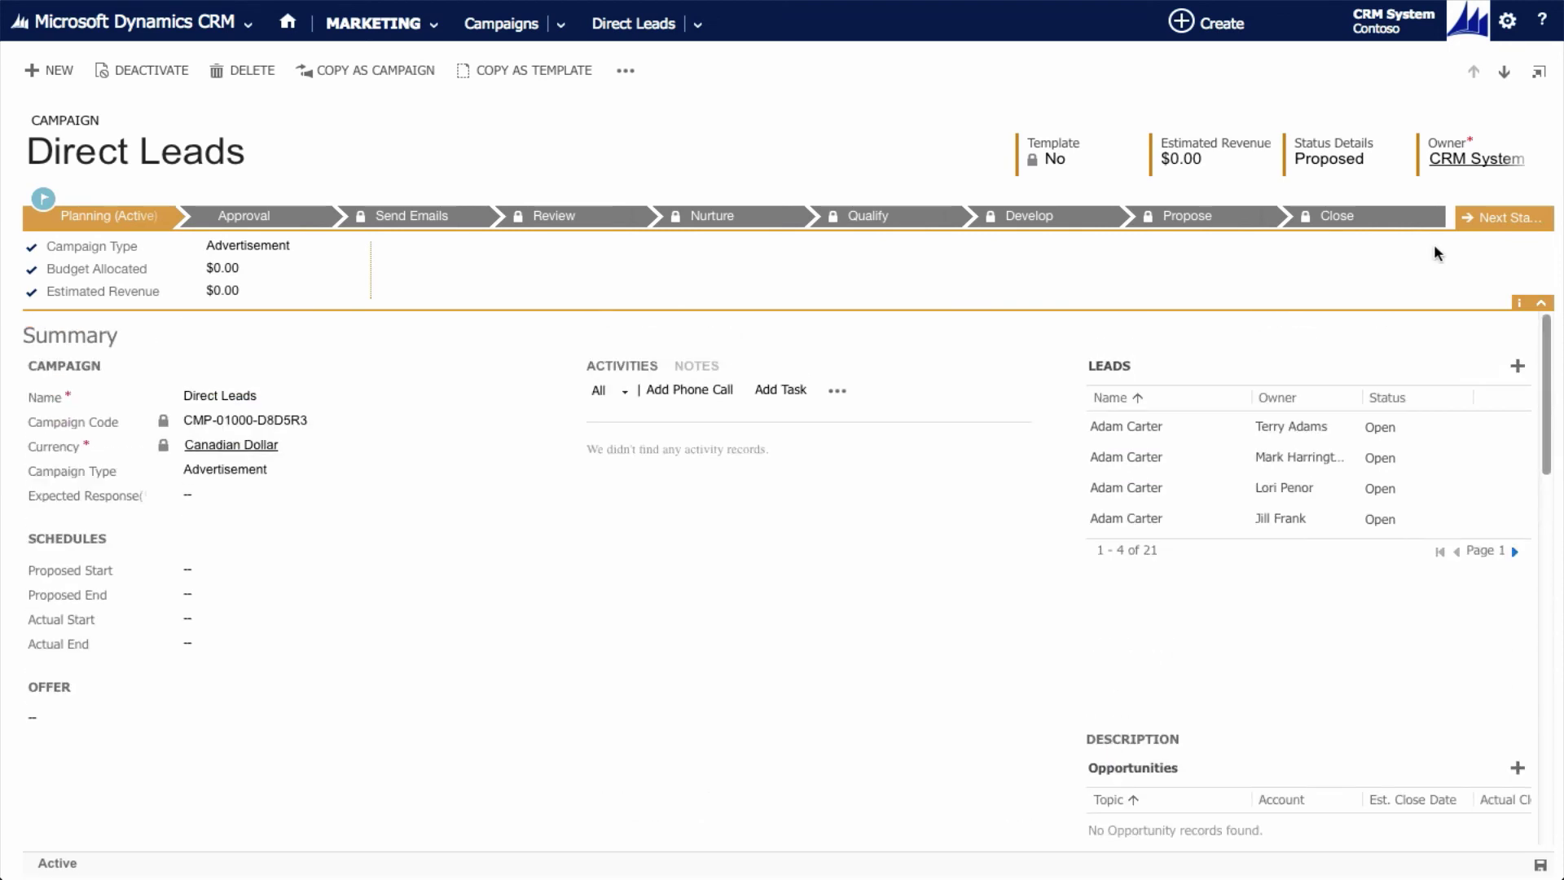
Open the News and Events static marketing list to view its eleven contact members.
click(434, 30)
click(1253, 115)
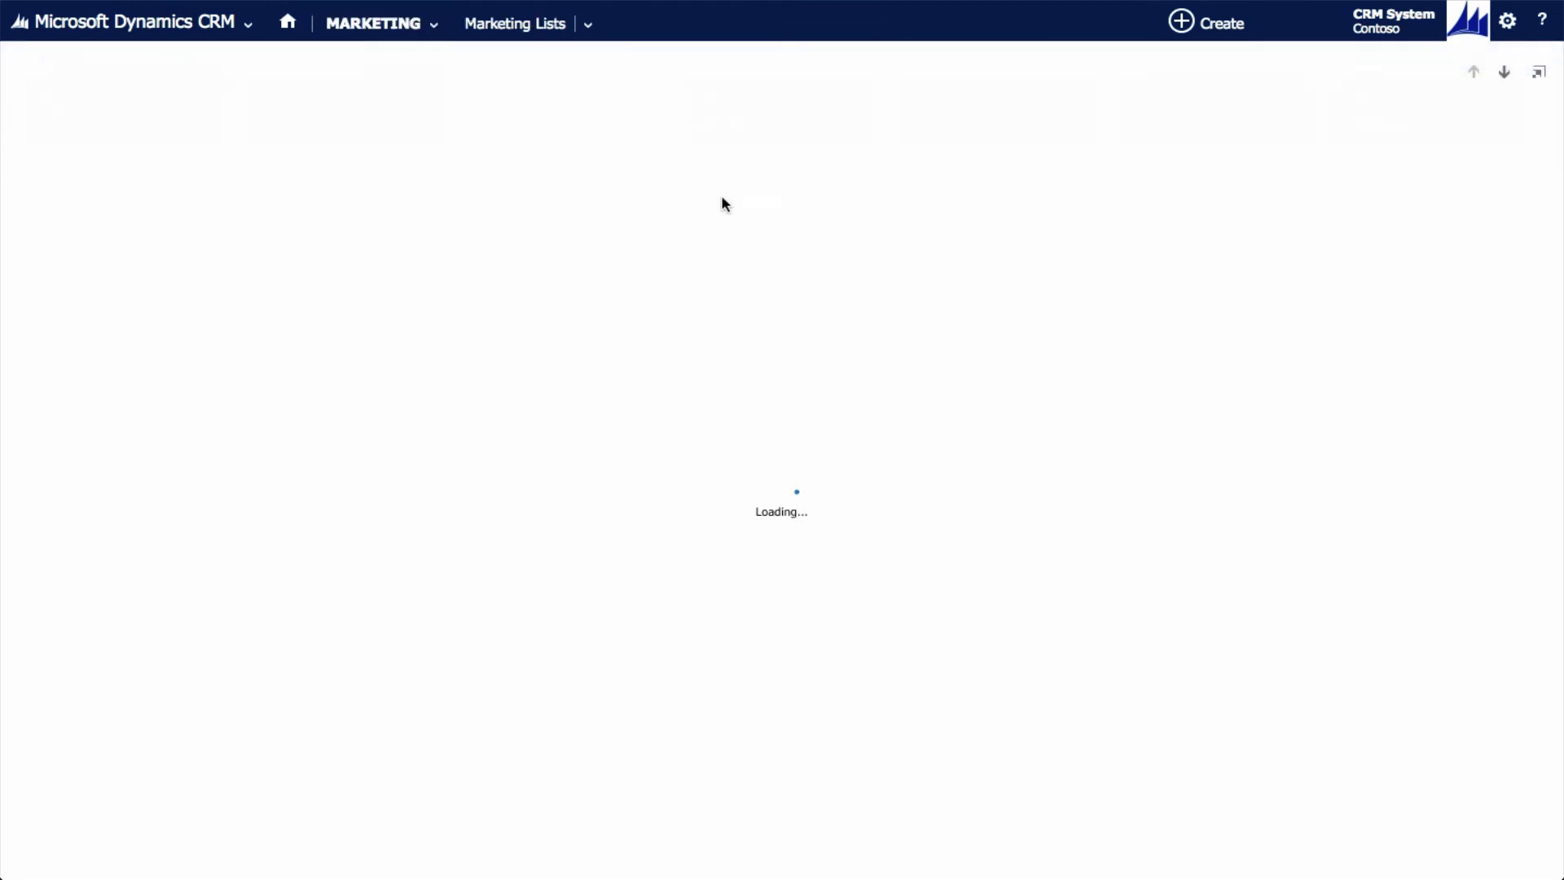
click(156, 257)
click(114, 261)
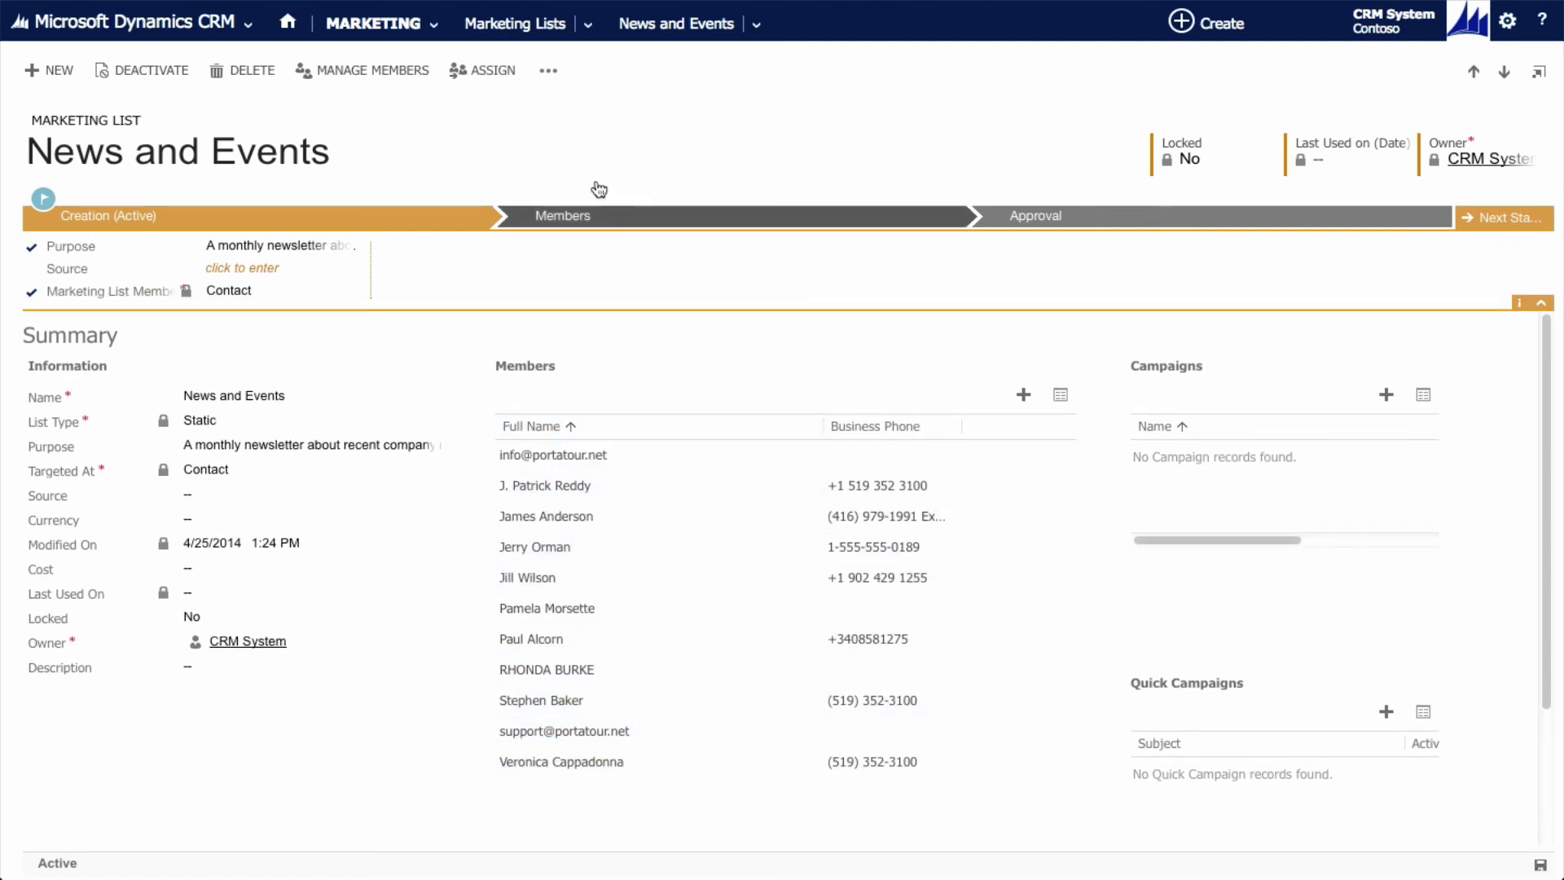
click(248, 29)
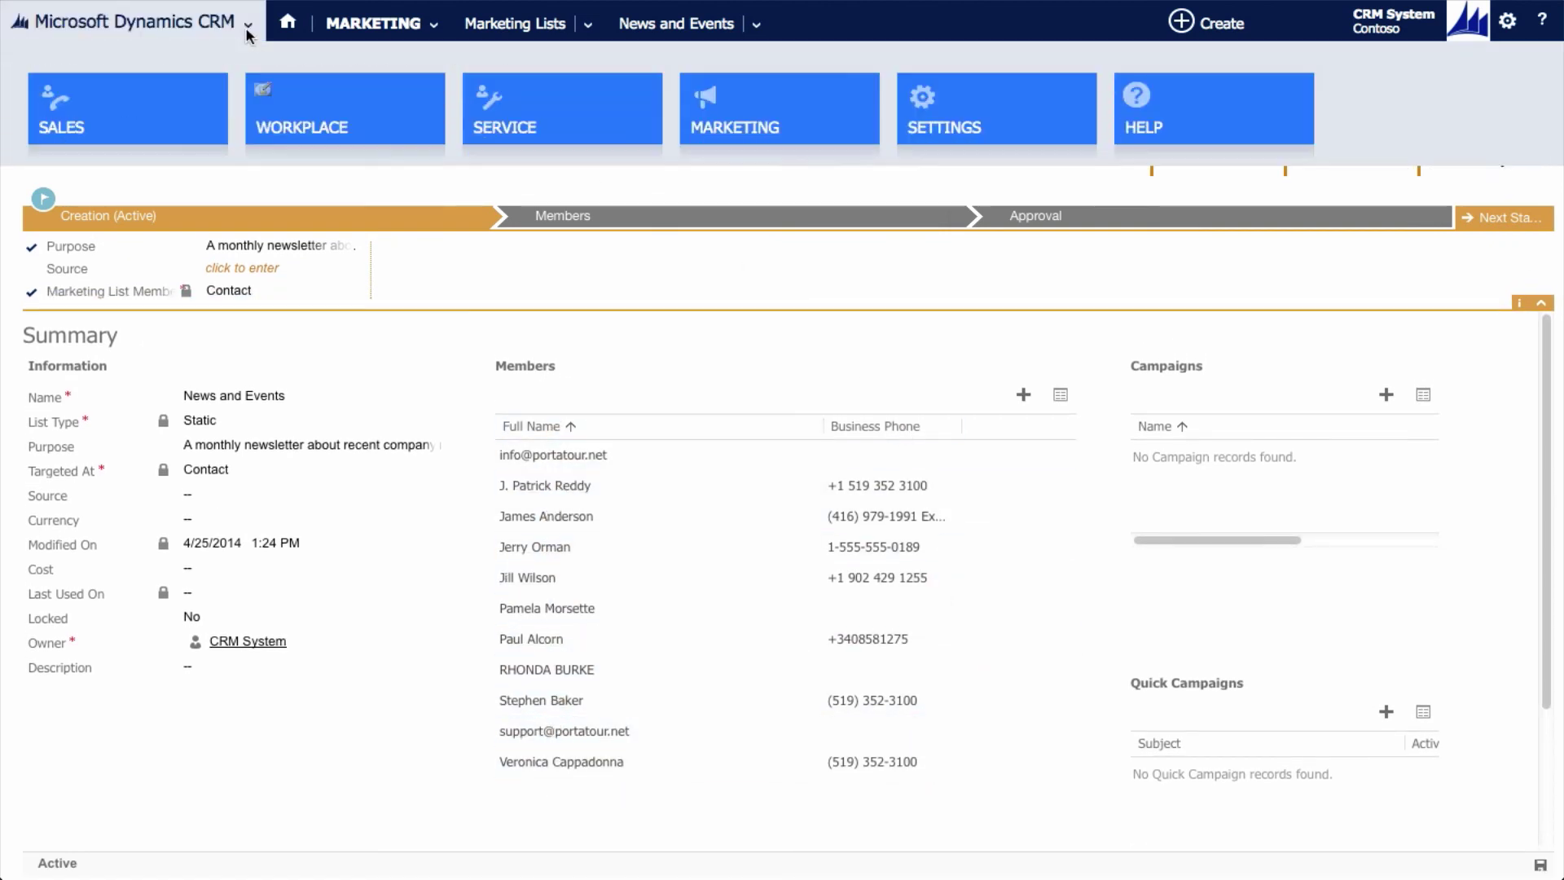
Open the High-priority case 'Customer needs assistance with 3D Computer-aided Design' from Service Active Cases.
click(602, 93)
click(393, 24)
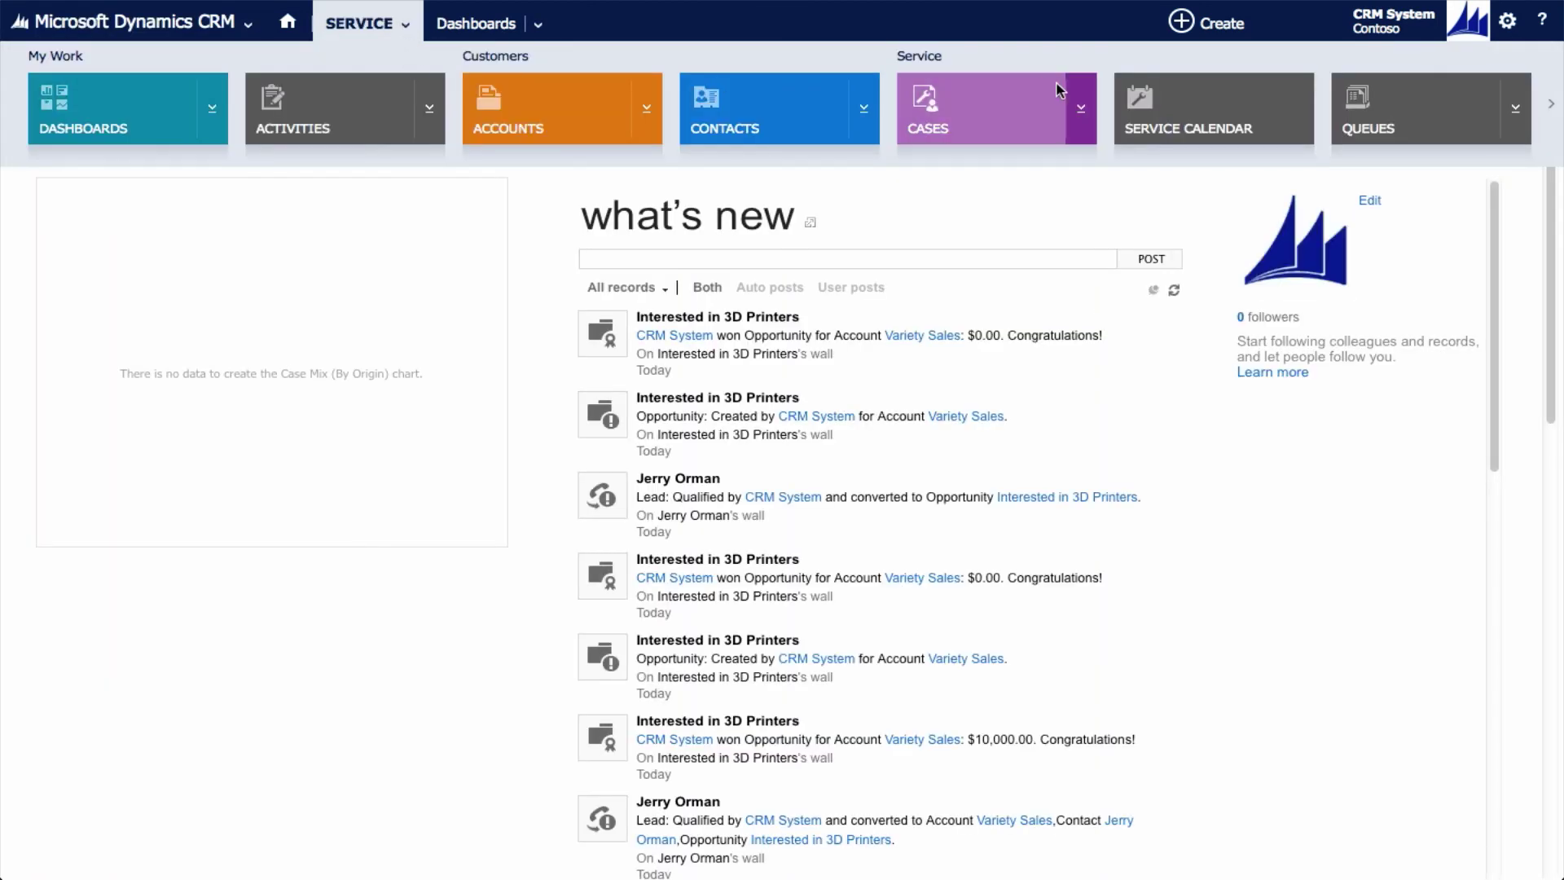
click(1013, 104)
click(362, 23)
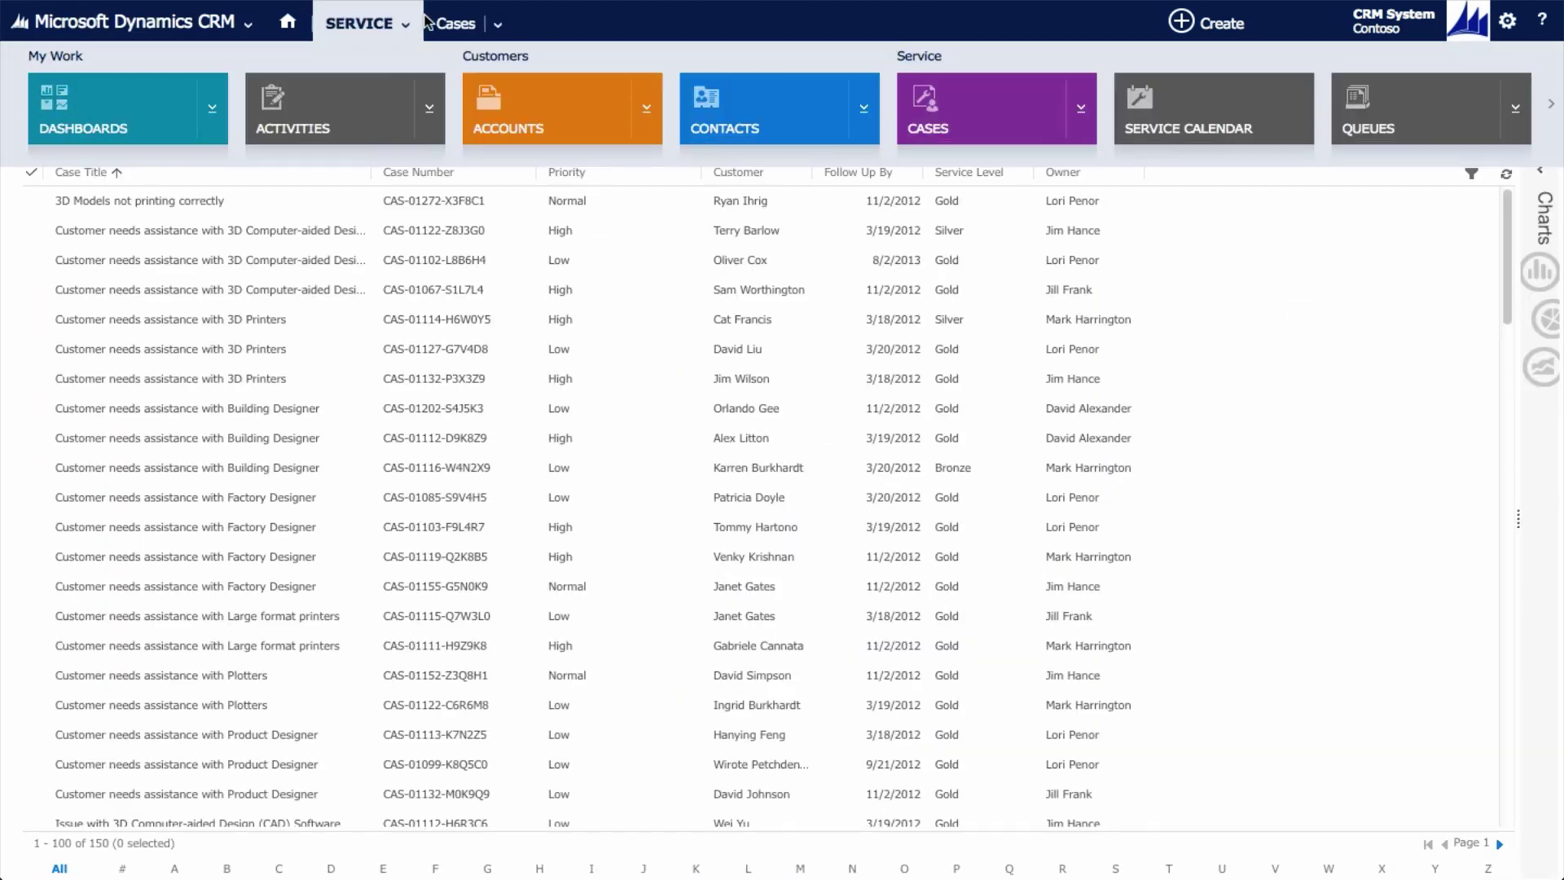
click(501, 25)
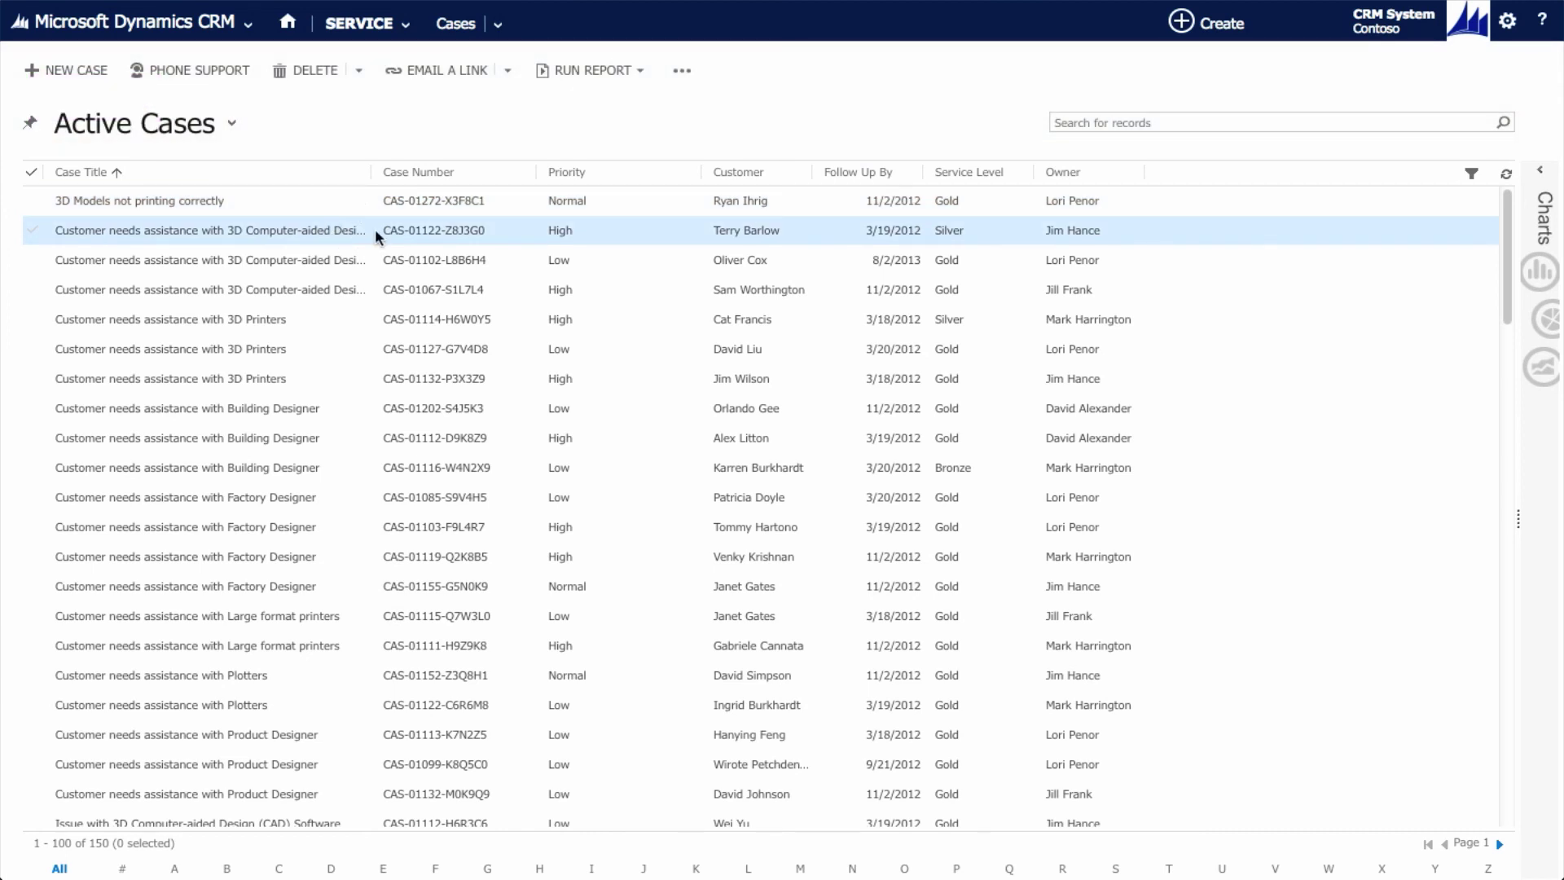
click(375, 230)
double_click(375, 230)
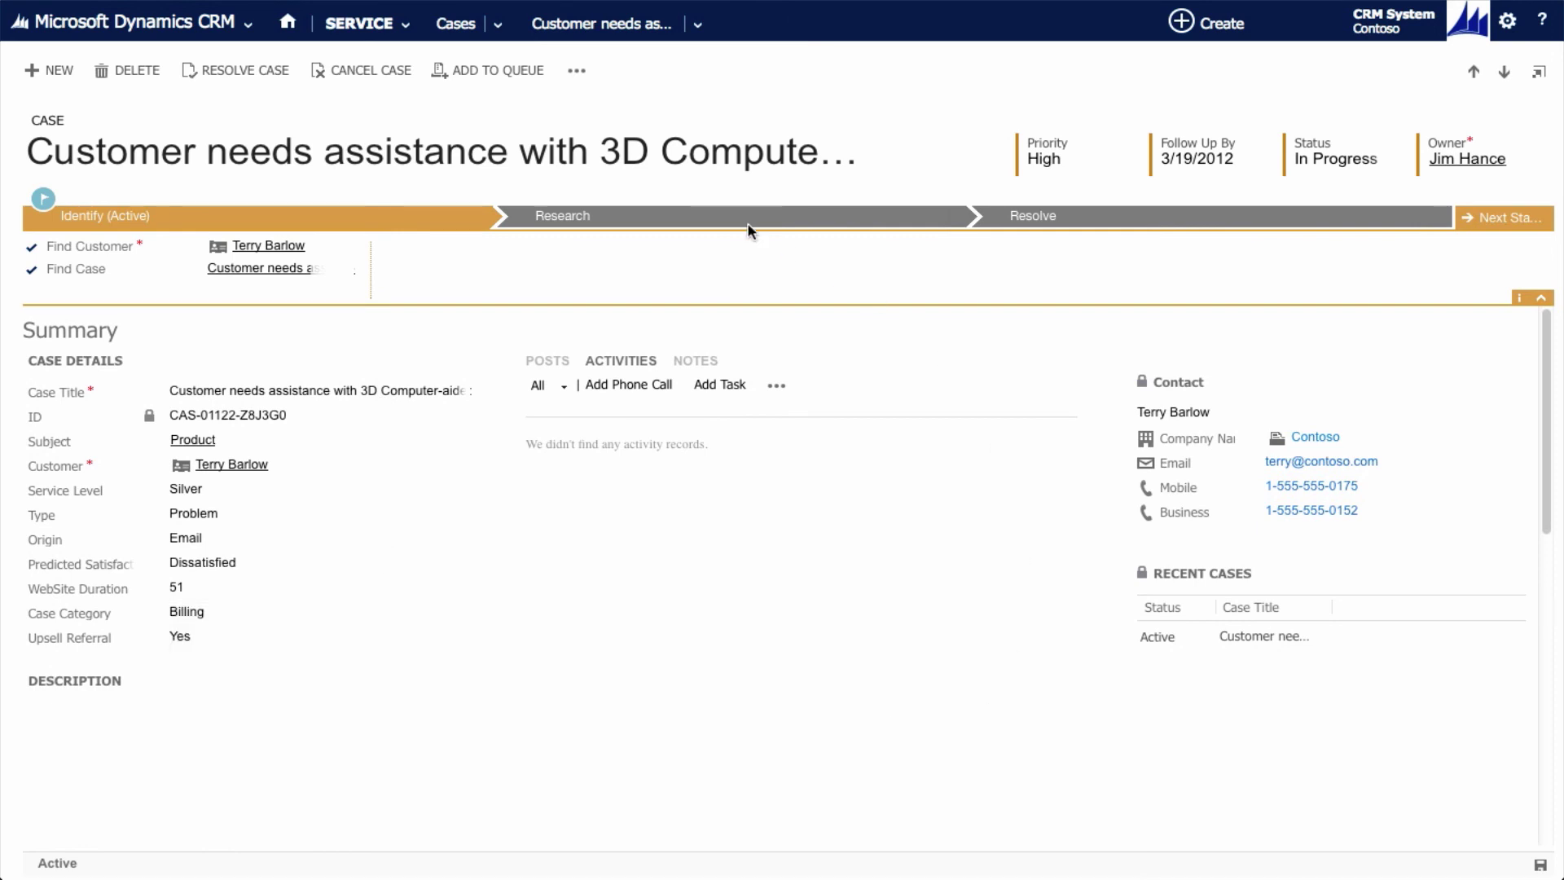
click(405, 24)
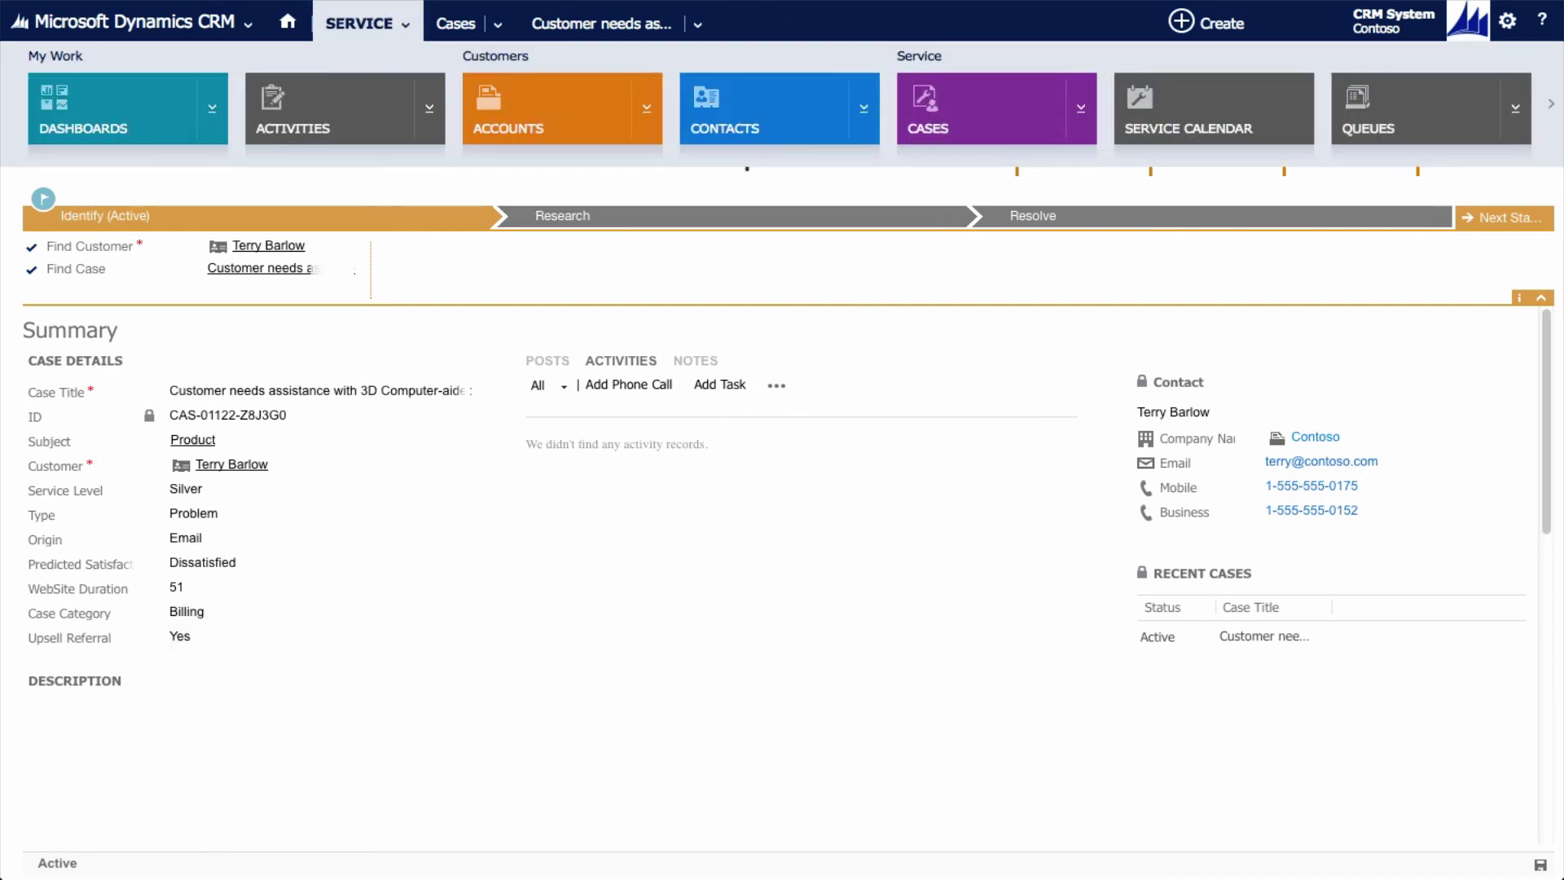
click(1551, 104)
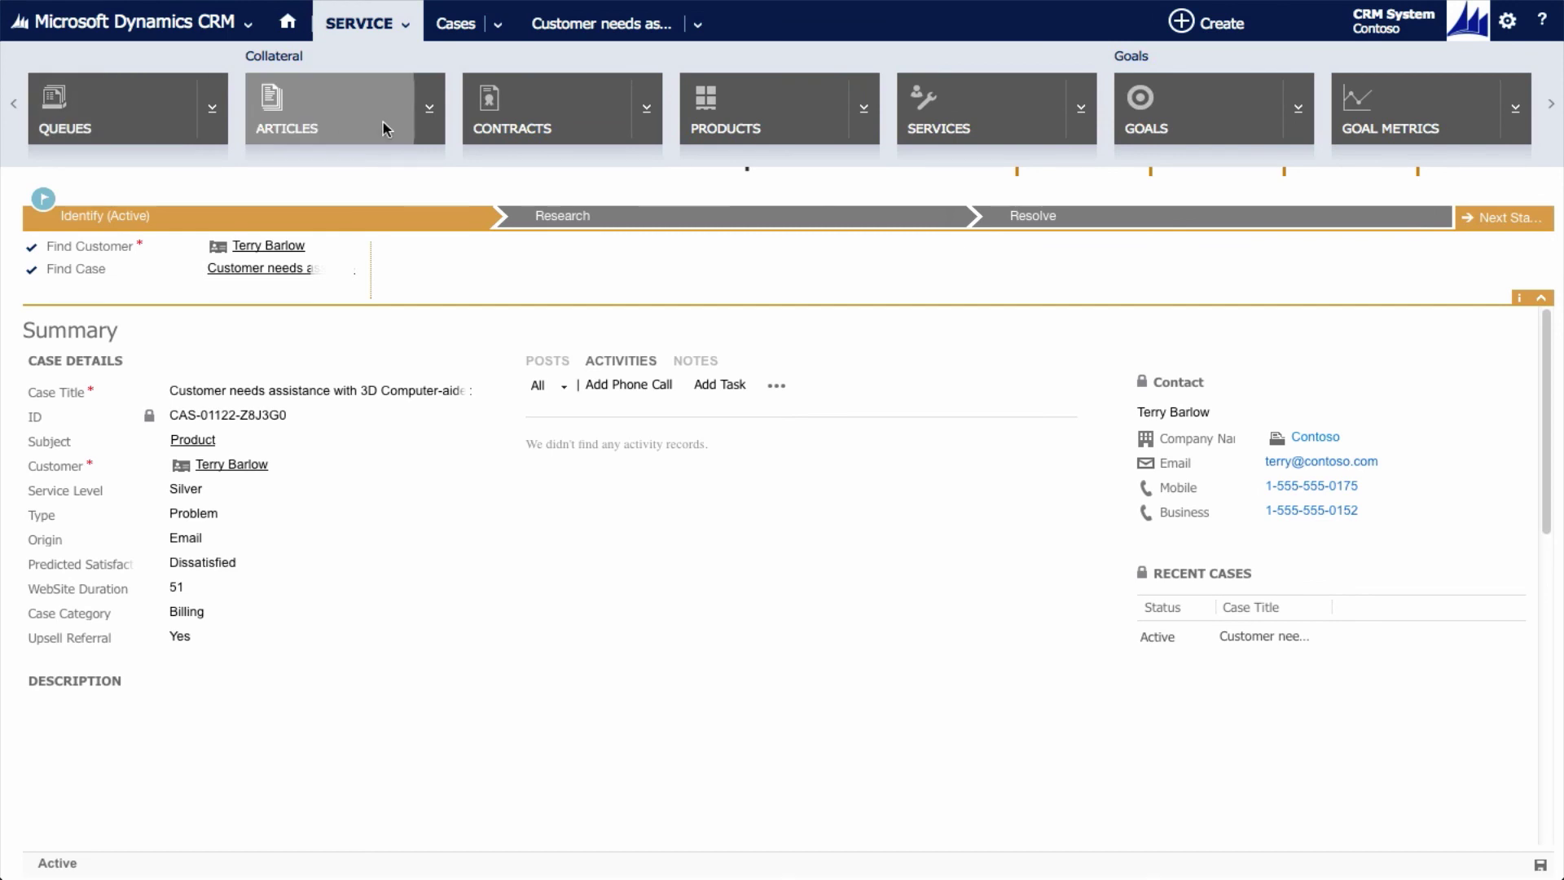
Show the Published Articles list with its five knowledge base articles.
click(310, 119)
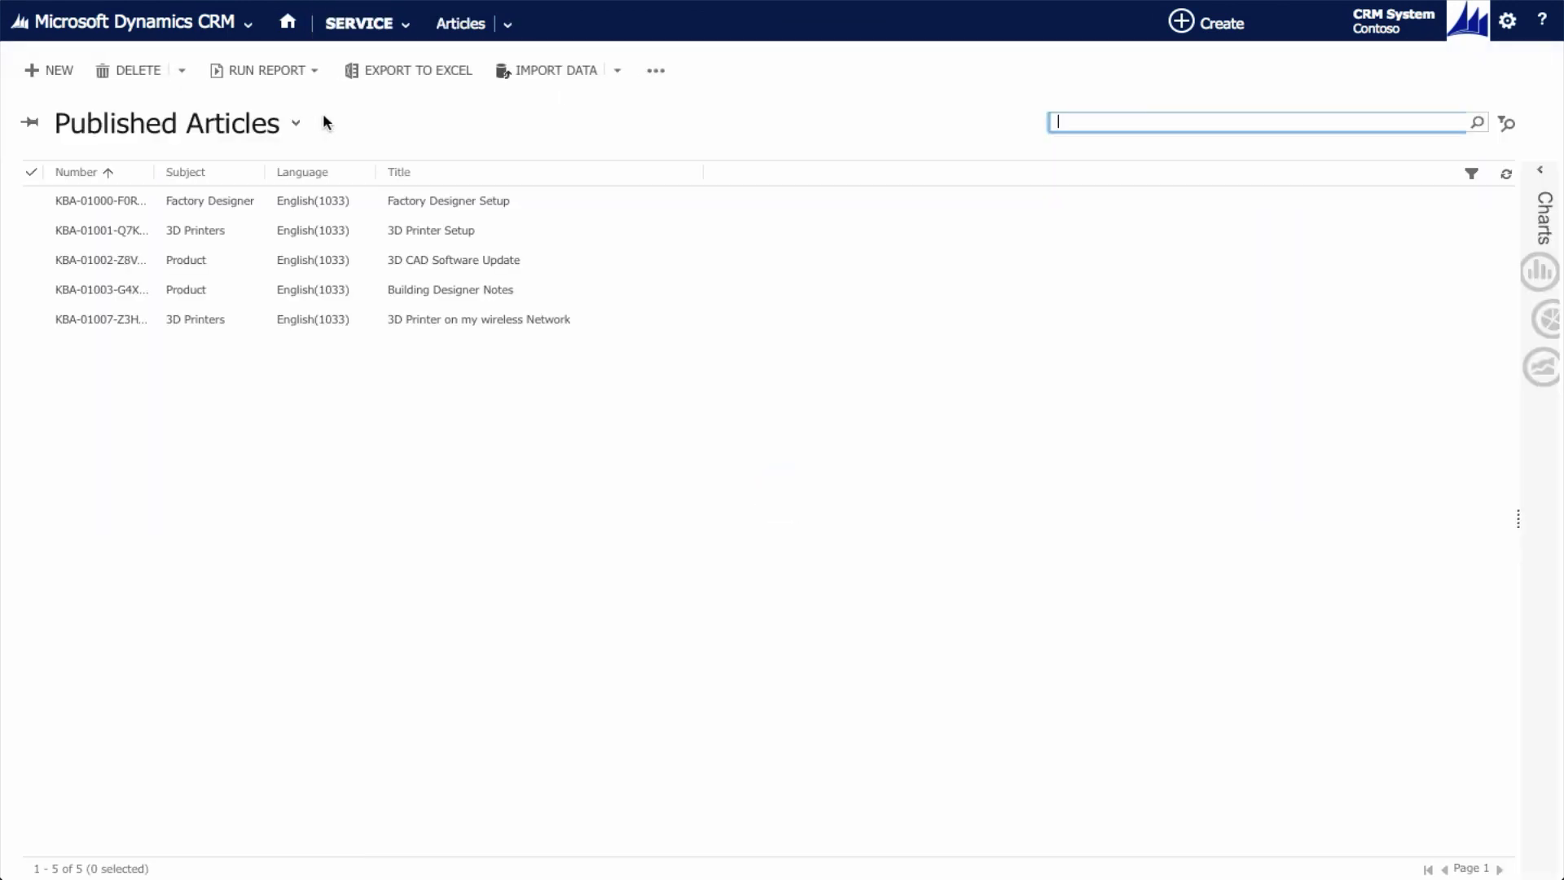
click(383, 25)
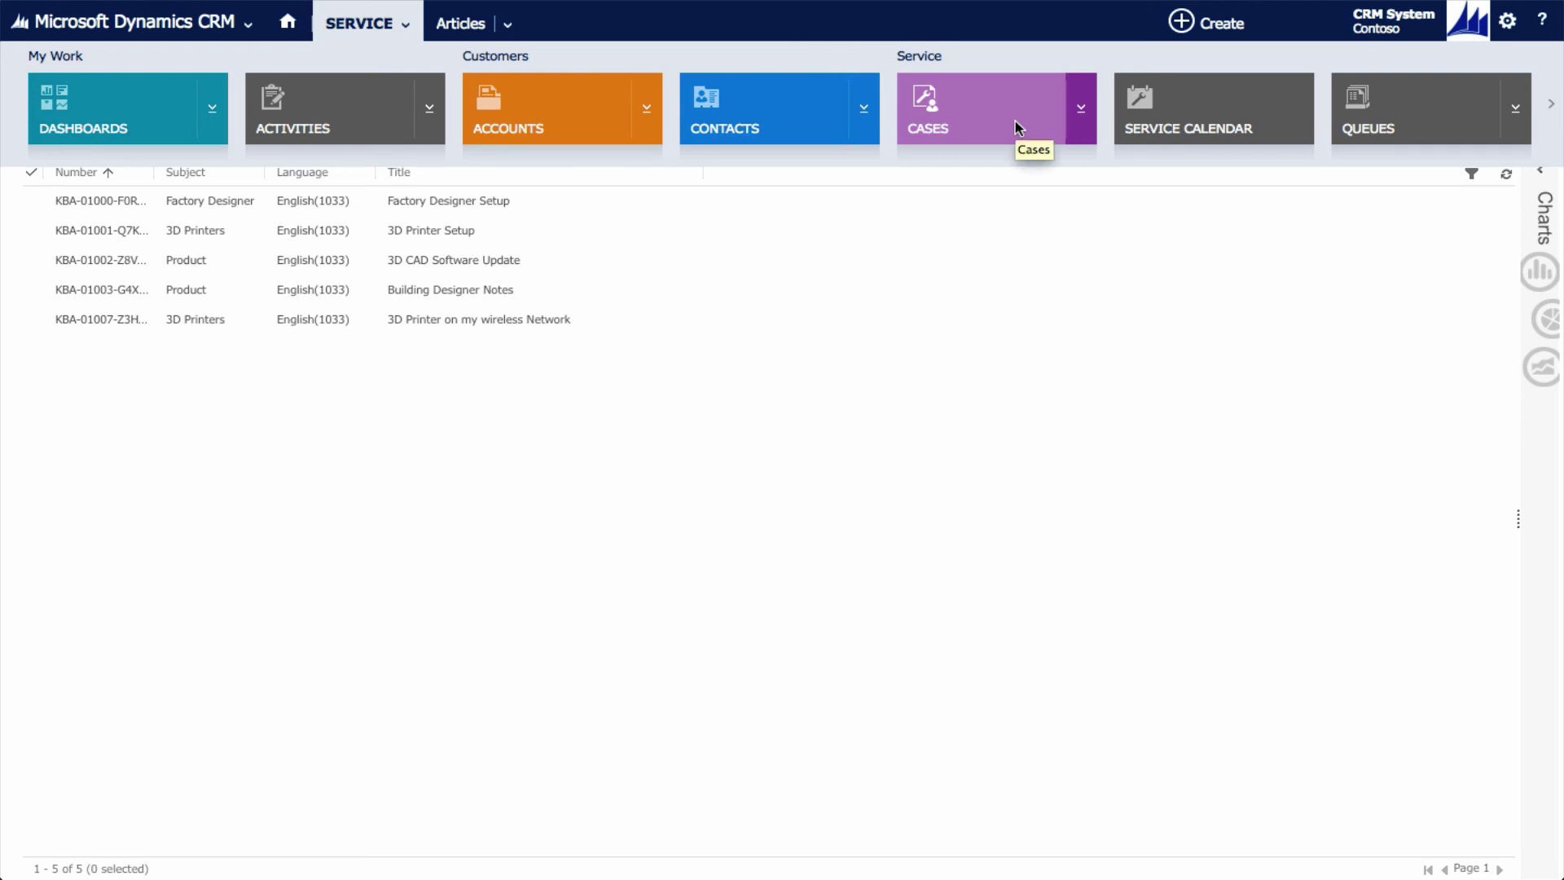
View the Service Calendar with all 16 resources' schedules for Friday, April 25, 2014.
click(1209, 130)
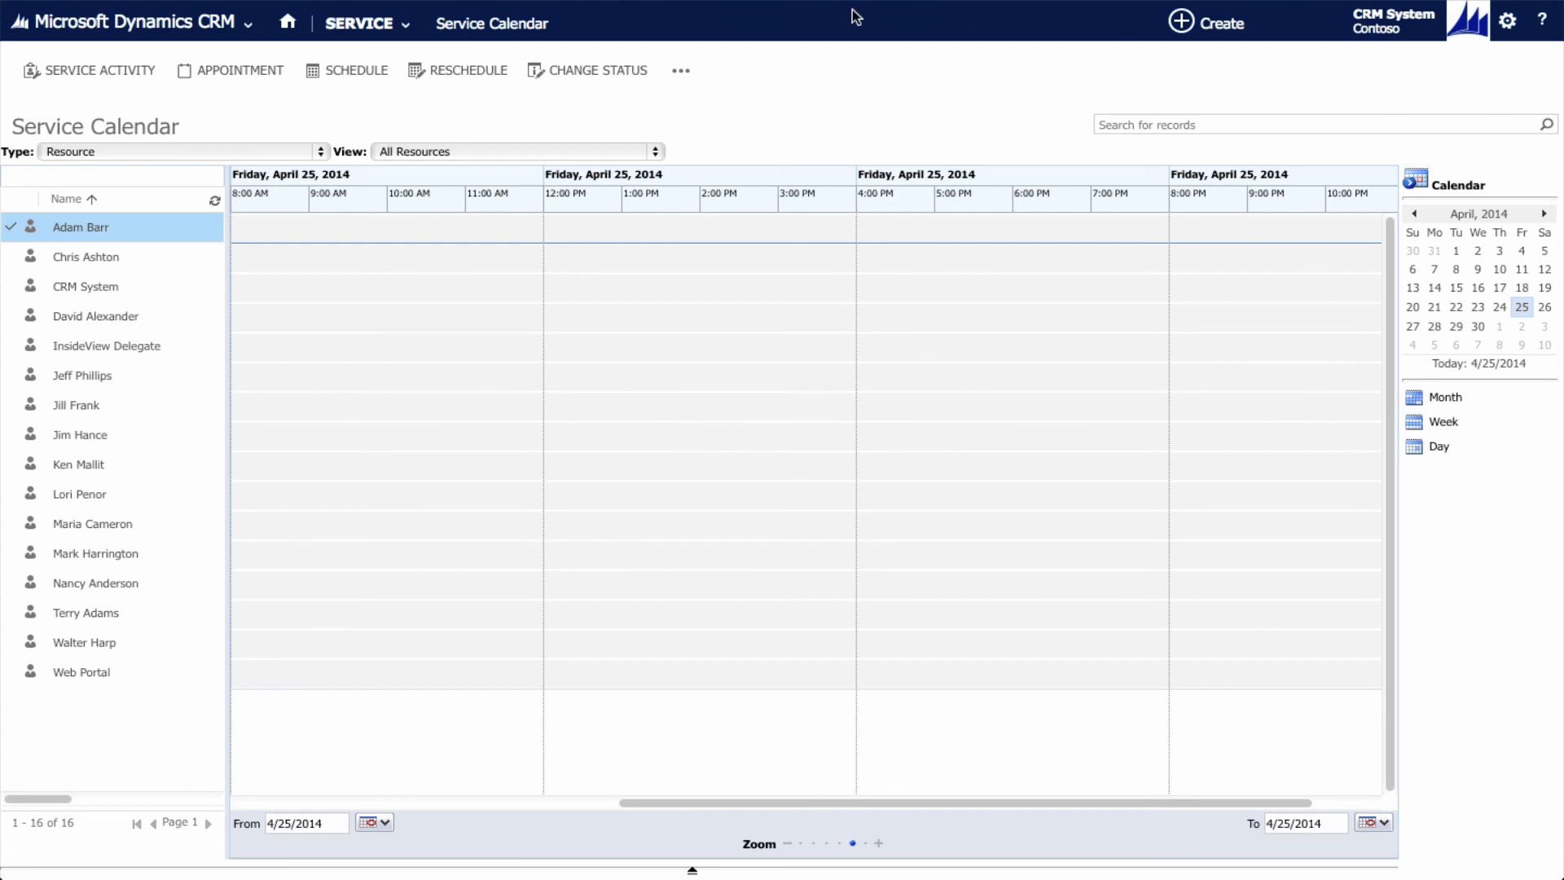
click(397, 22)
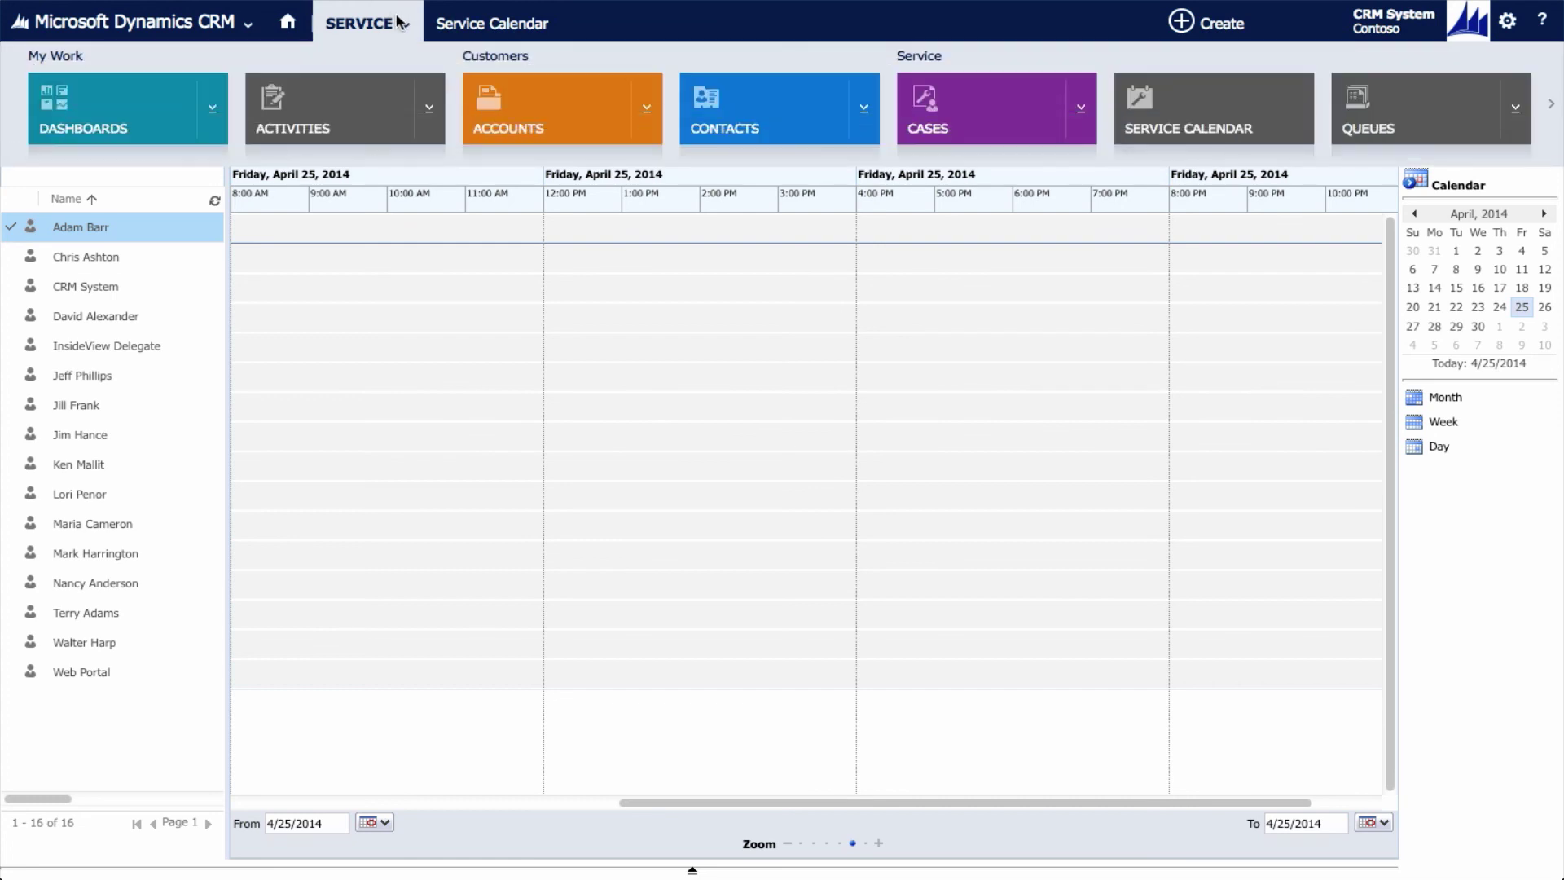
Switch Dashboards to Microsoft Dynamics CRM Overview to see pipeline, leads and cases charts.
click(155, 106)
click(474, 142)
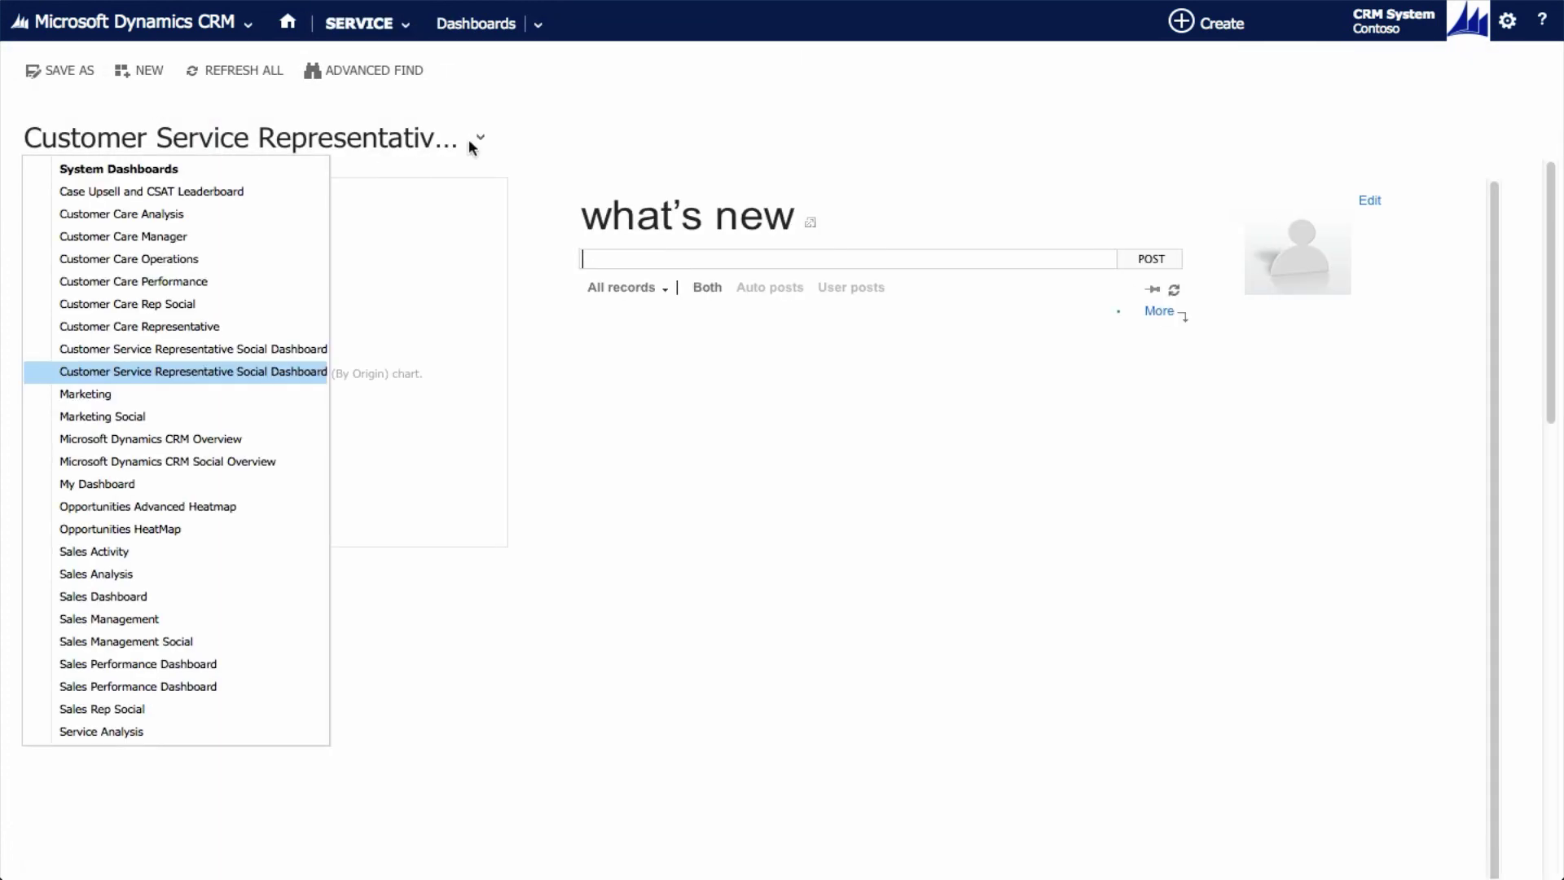
click(182, 441)
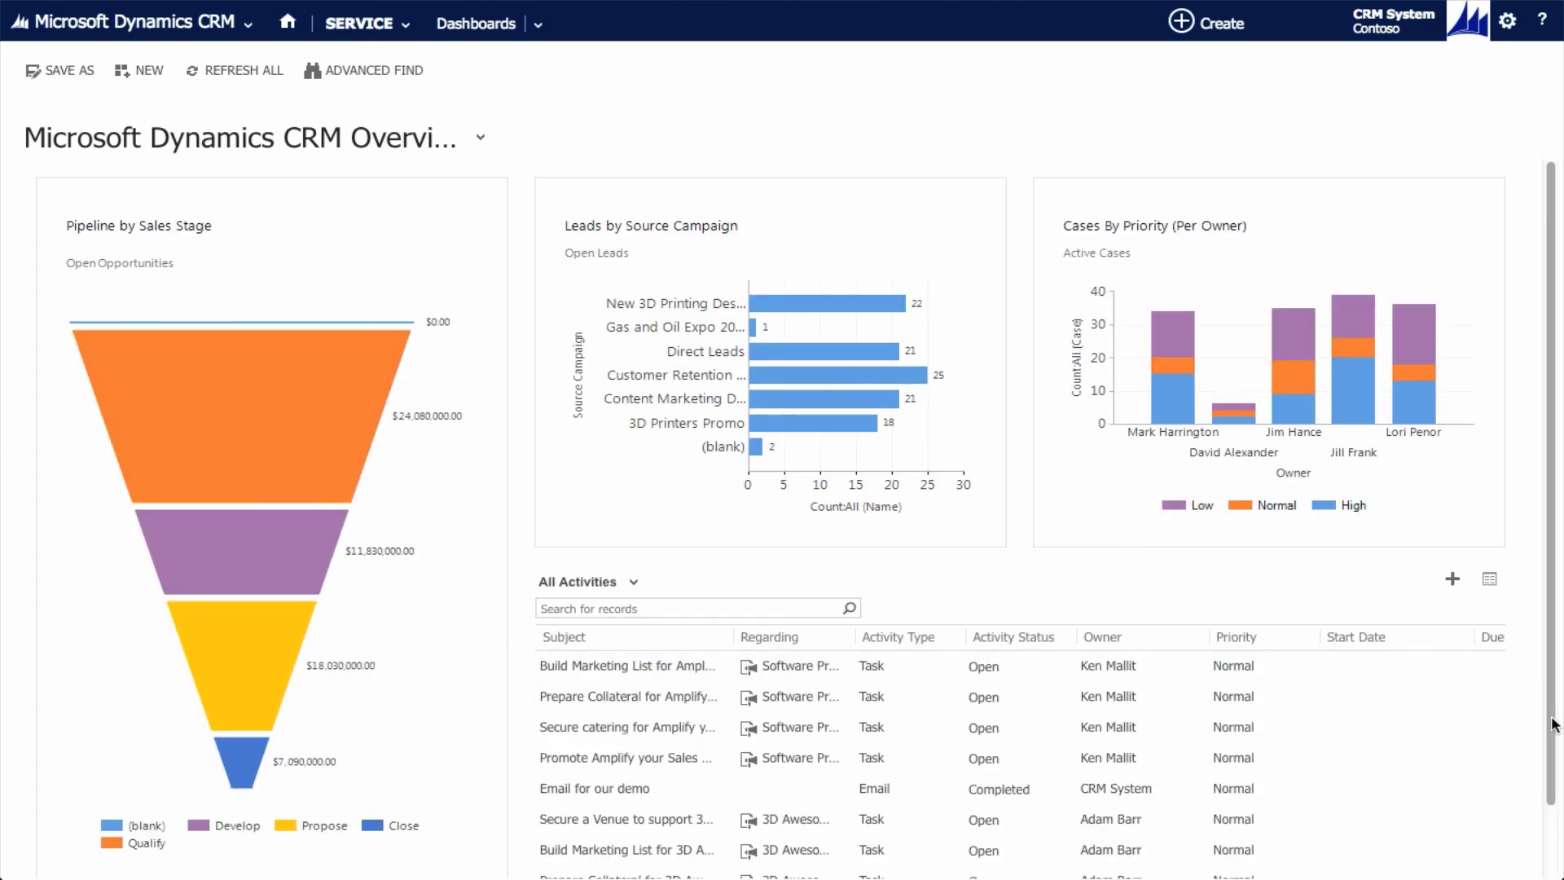
scroll(1541, 782, down, 1)
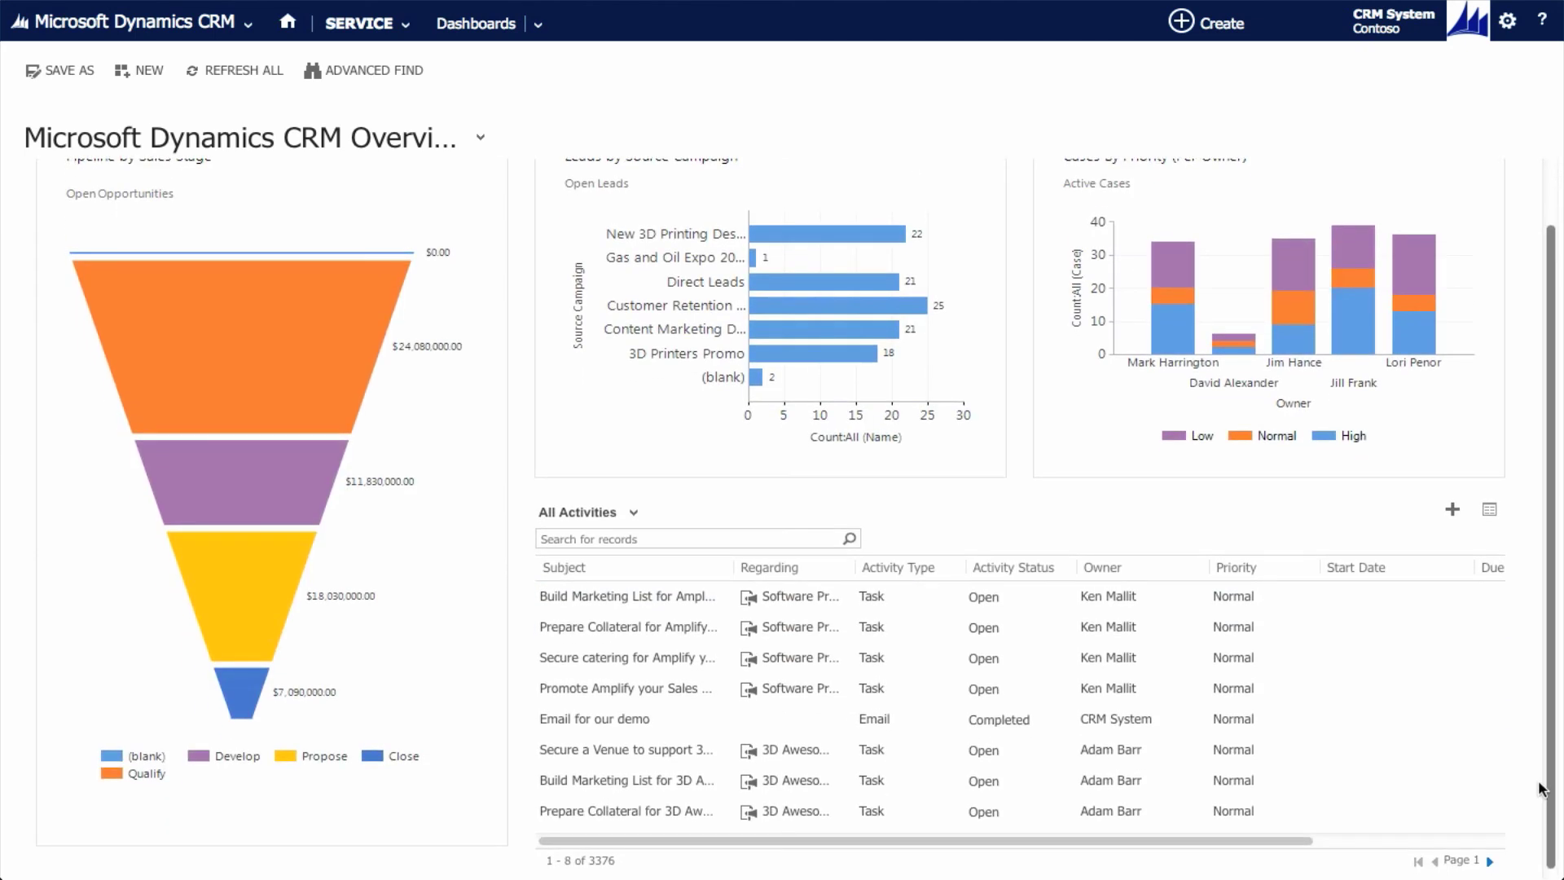